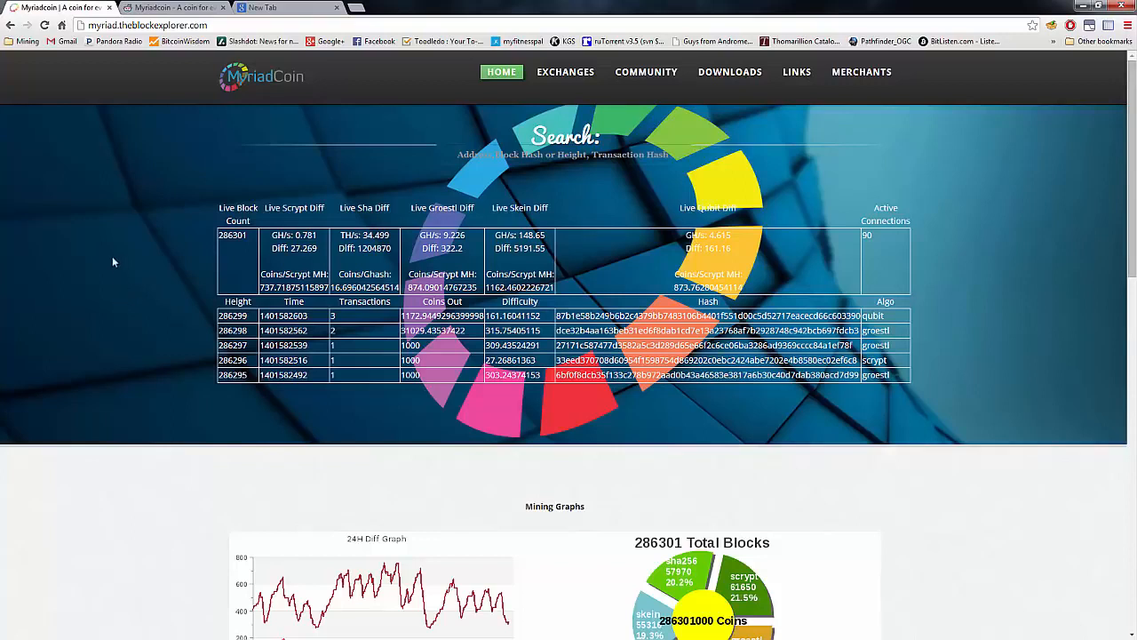
Look through the GPU mining downloads on the MyriadCoin site and the posts and sidebar of the Myriadcoin subreddit.
{"action": "mouse_move", "coordinate": [730, 73]}
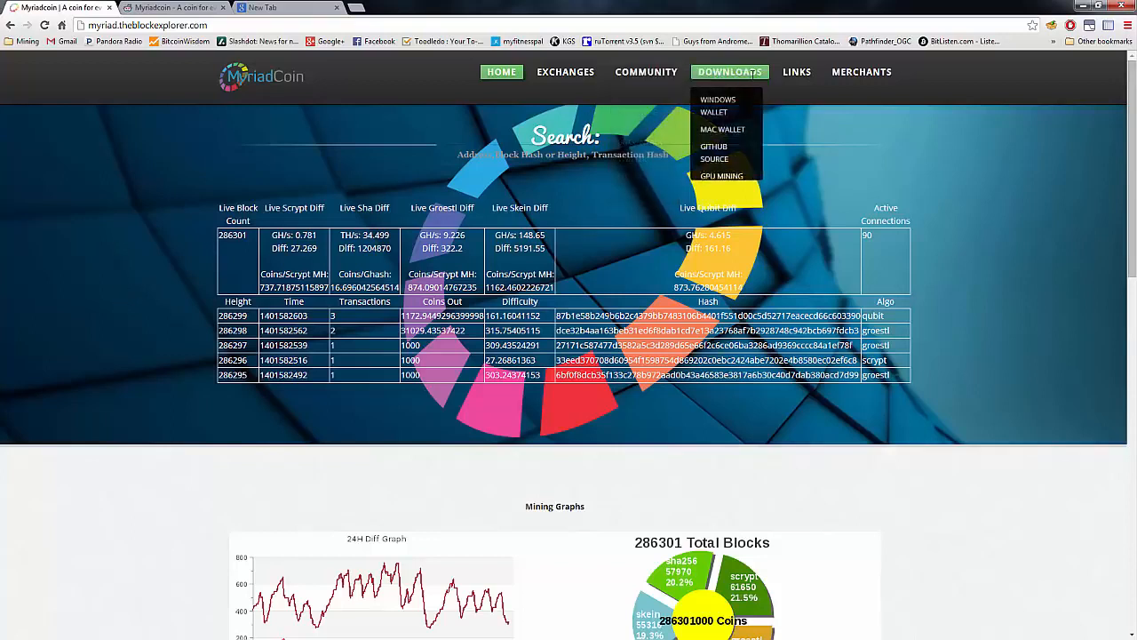
{"action": "mouse_move", "coordinate": [737, 175]}
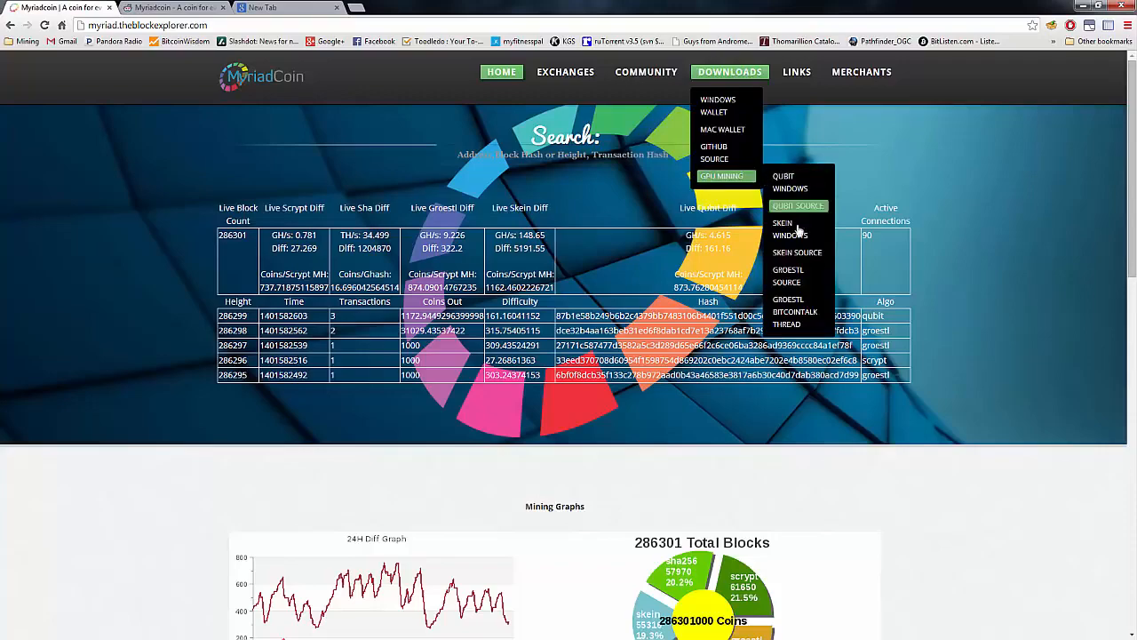
{"action": "left_click", "coordinate": [213, 5]}
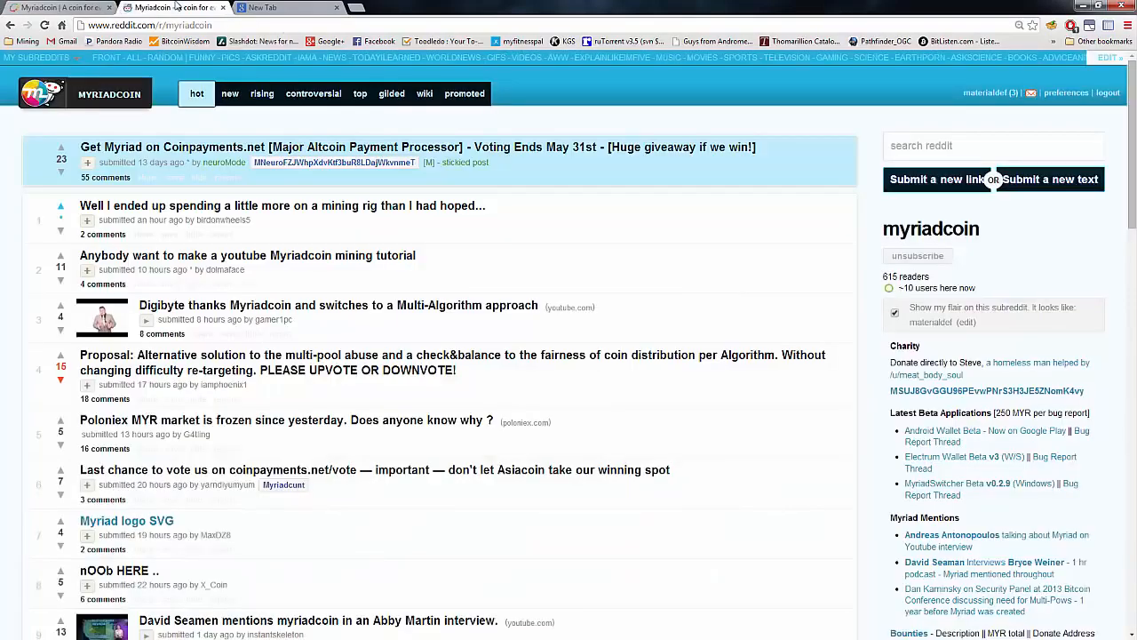
{"action": "scroll", "coordinate": [868, 300], "scroll_direction": "down", "scroll_amount": 3}
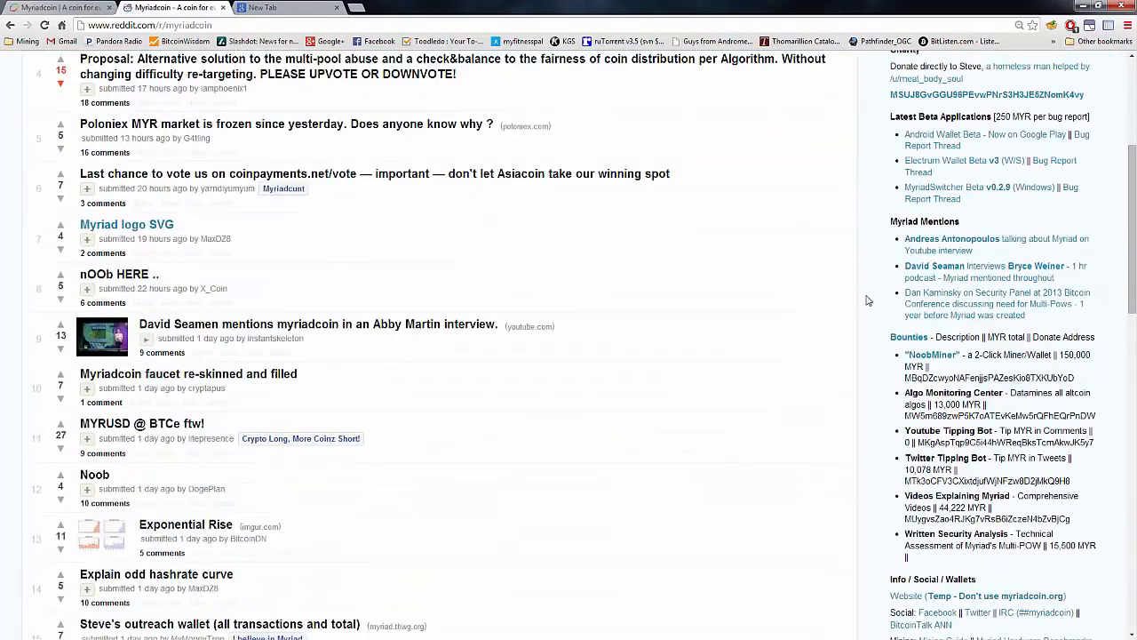
{"action": "scroll", "coordinate": [868, 301], "scroll_direction": "up", "scroll_amount": 3}
{"action": "left_click", "coordinate": [58, 7]}
Download the mining package from otccrypto.com/misc/MyrPackage.rar in the blank browser tab.
{"action": "left_click", "coordinate": [283, 7]}
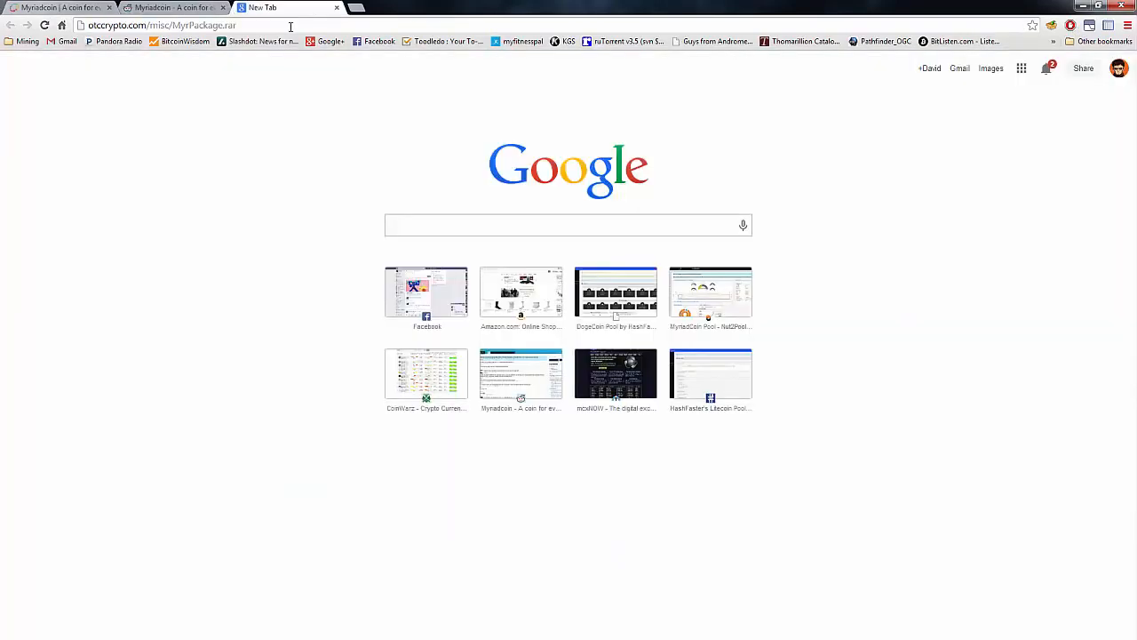
{"action": "left_click", "coordinate": [290, 27]}
{"action": "key", "text": "Return"}
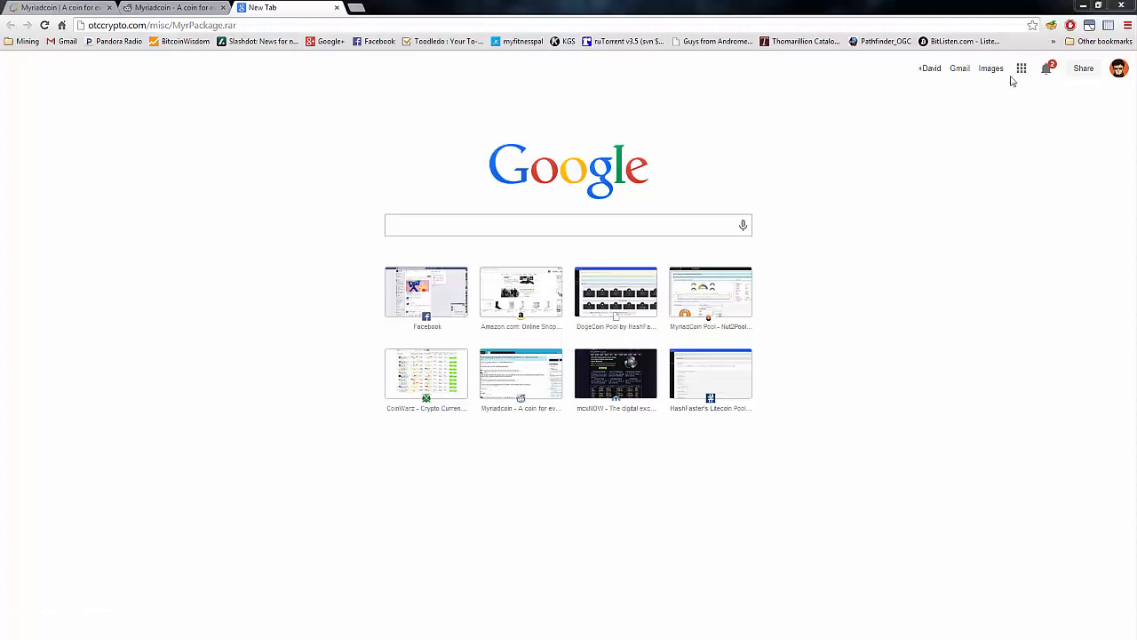
Extract the MyrPackage folder from the downloaded archive to the desktop and close WinRAR.
{"action": "left_click", "coordinate": [1084, 7]}
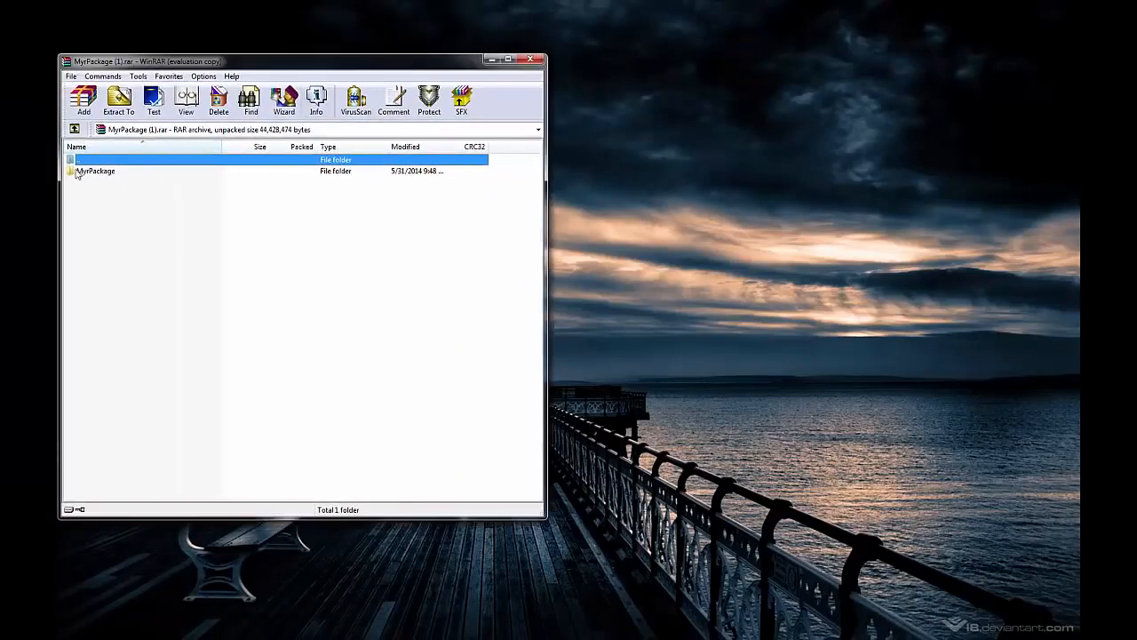
{"action": "left_click", "coordinate": [77, 171]}
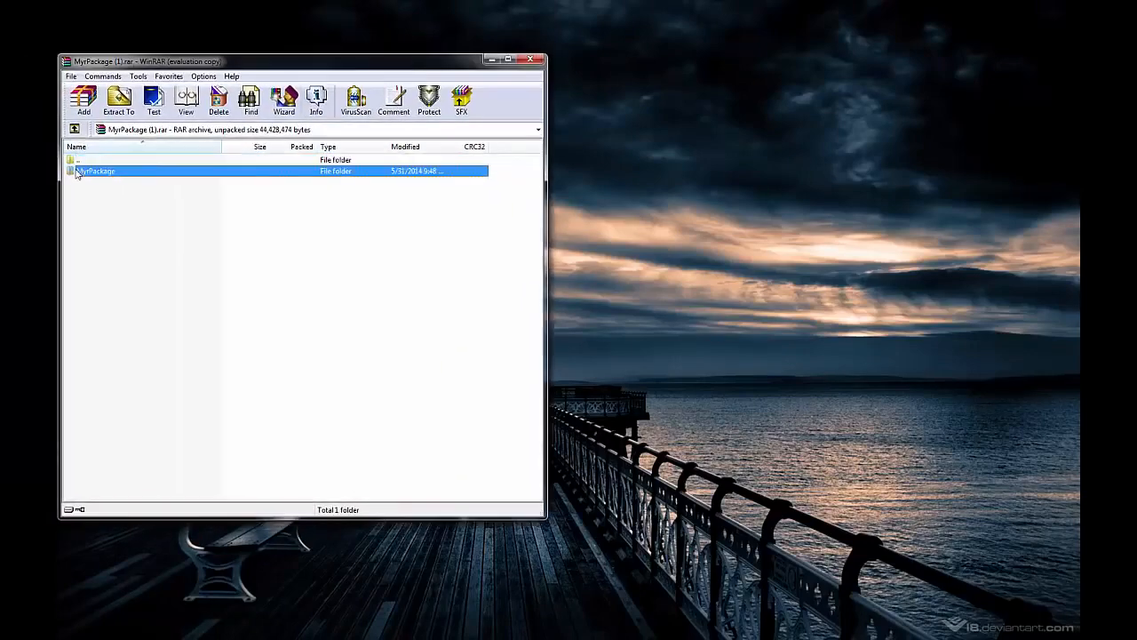
{"action": "left_click_drag", "start_coordinate": [76, 173], "coordinate": [860, 256]}
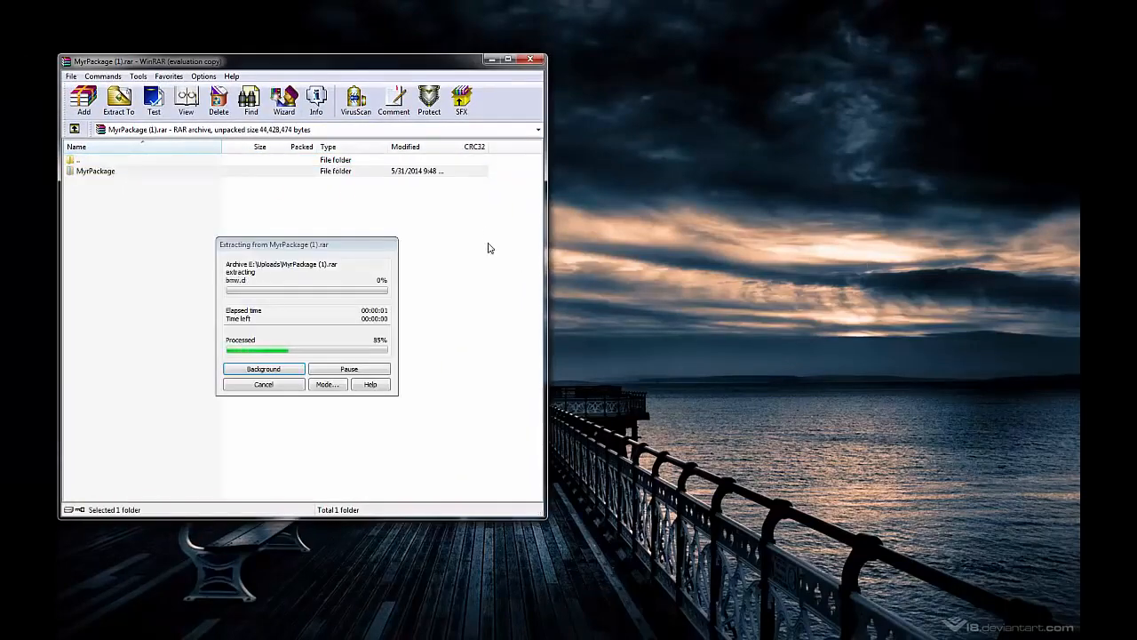
{"action": "left_click", "coordinate": [531, 59]}
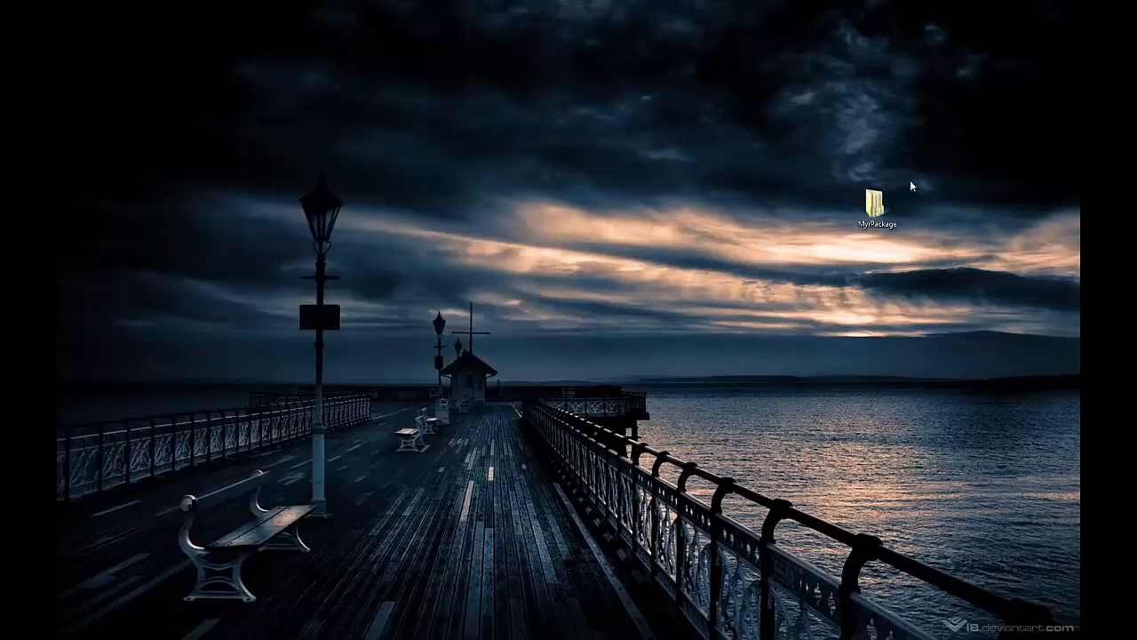
Open the extracted MyrPackage folder and show its conf subfolder in a separate window beside it.
{"action": "double_click", "coordinate": [875, 204]}
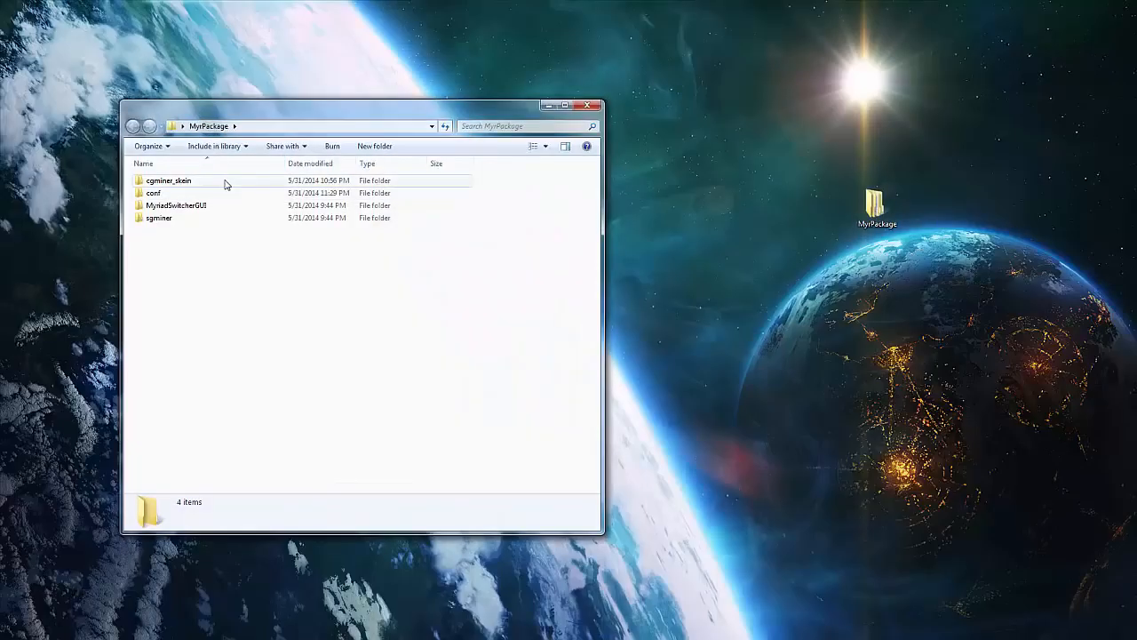
{"action": "left_click", "coordinate": [226, 184]}
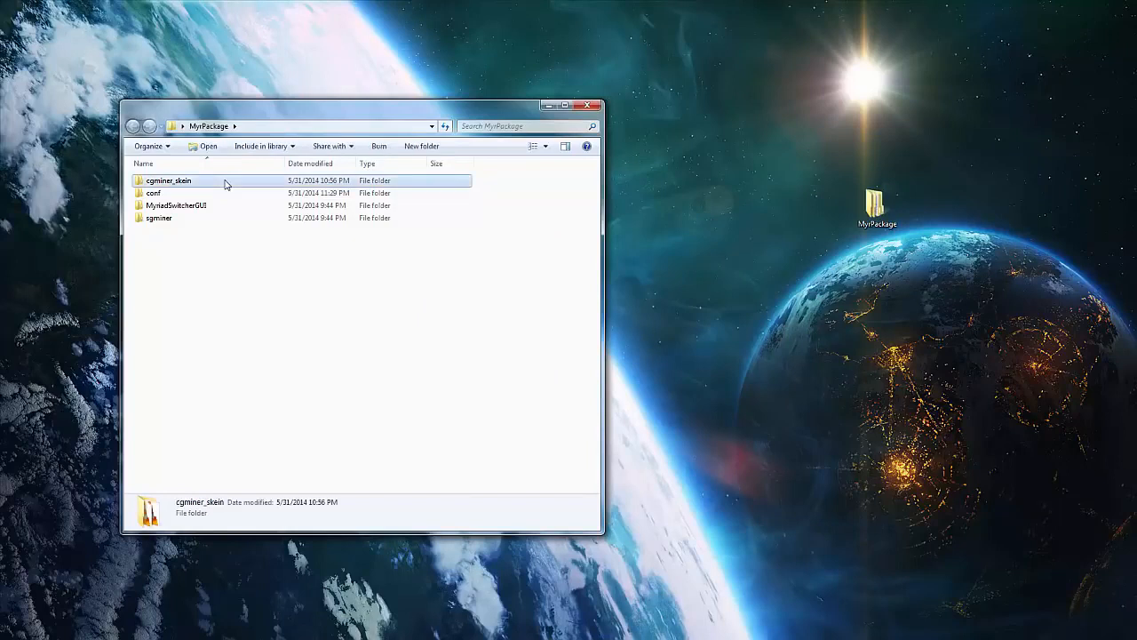
{"action": "left_click", "coordinate": [160, 223]}
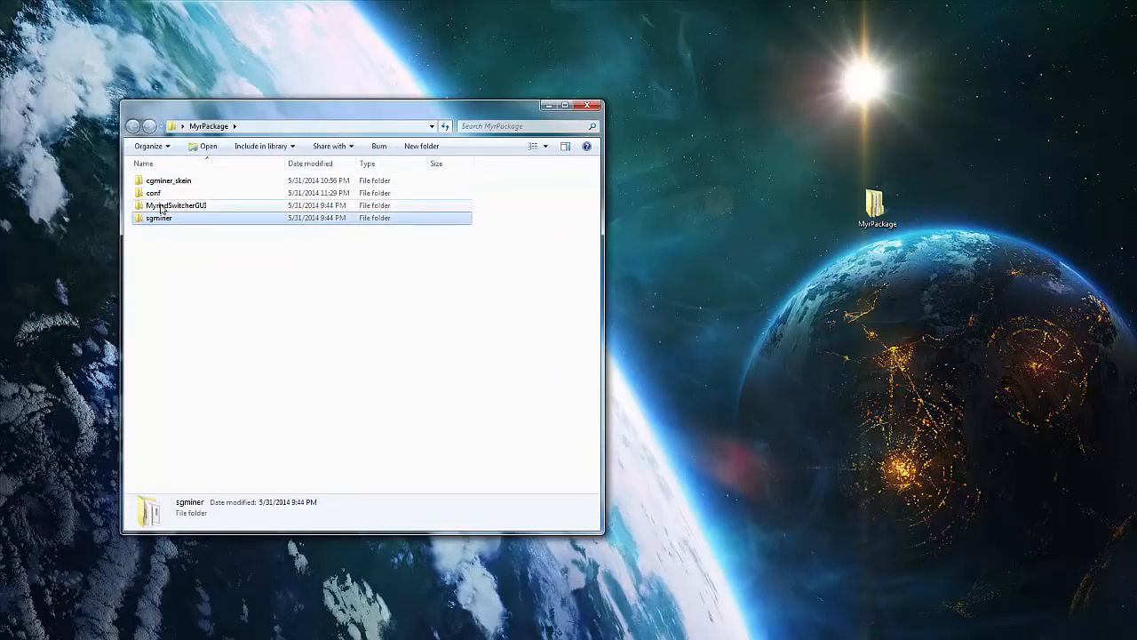
{"action": "left_click", "coordinate": [161, 210]}
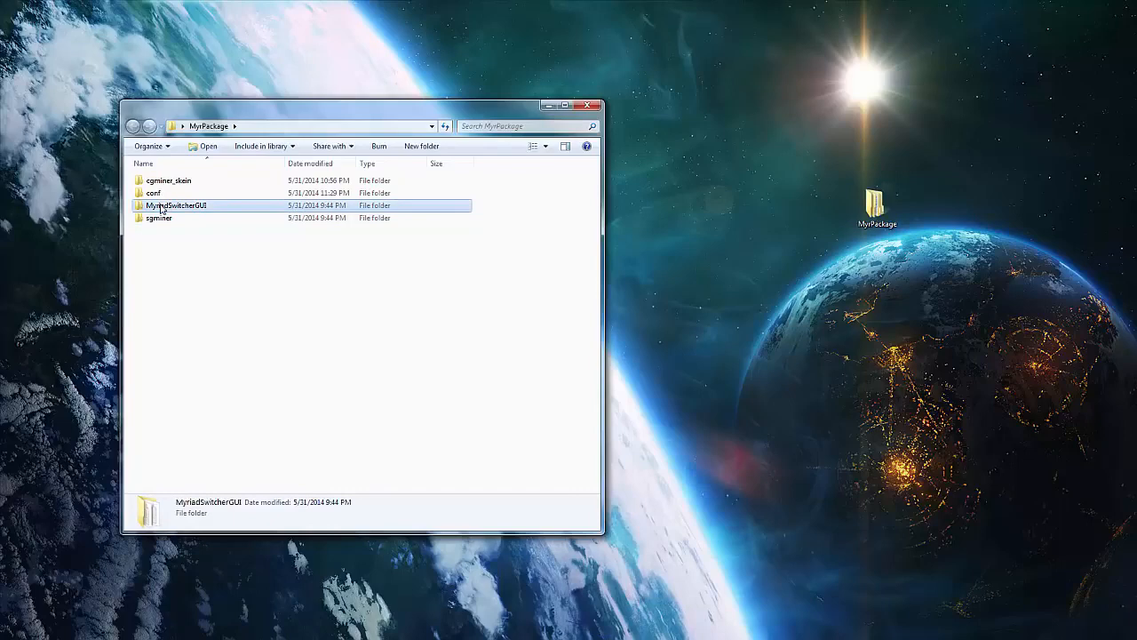
{"action": "double_click", "coordinate": [160, 194], "text": "ctrl"}
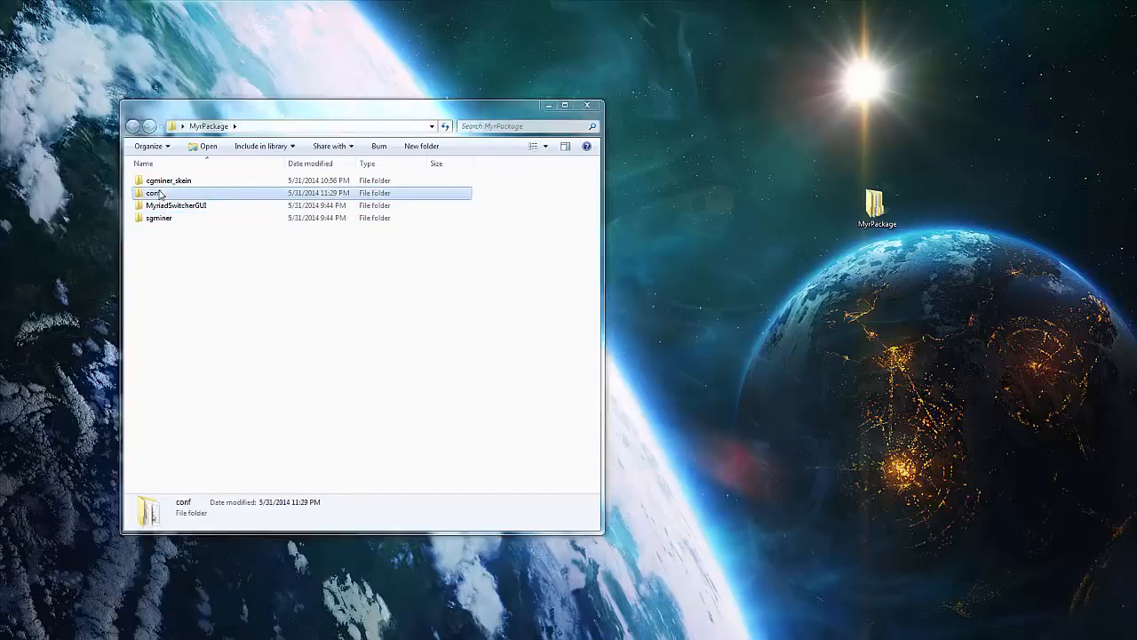
{"action": "left_click_drag", "start_coordinate": [251, 104], "coordinate": [626, 89]}
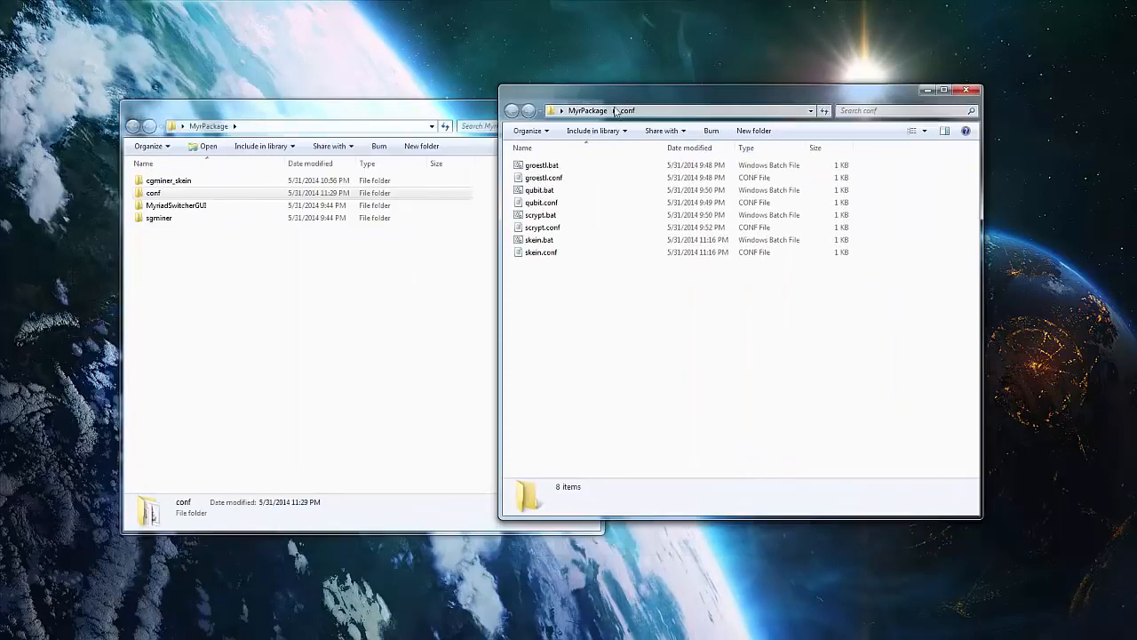
Open groestl.conf in Notepad and arrange it so the conf folder window stays accessible beside it.
{"action": "double_click", "coordinate": [541, 181]}
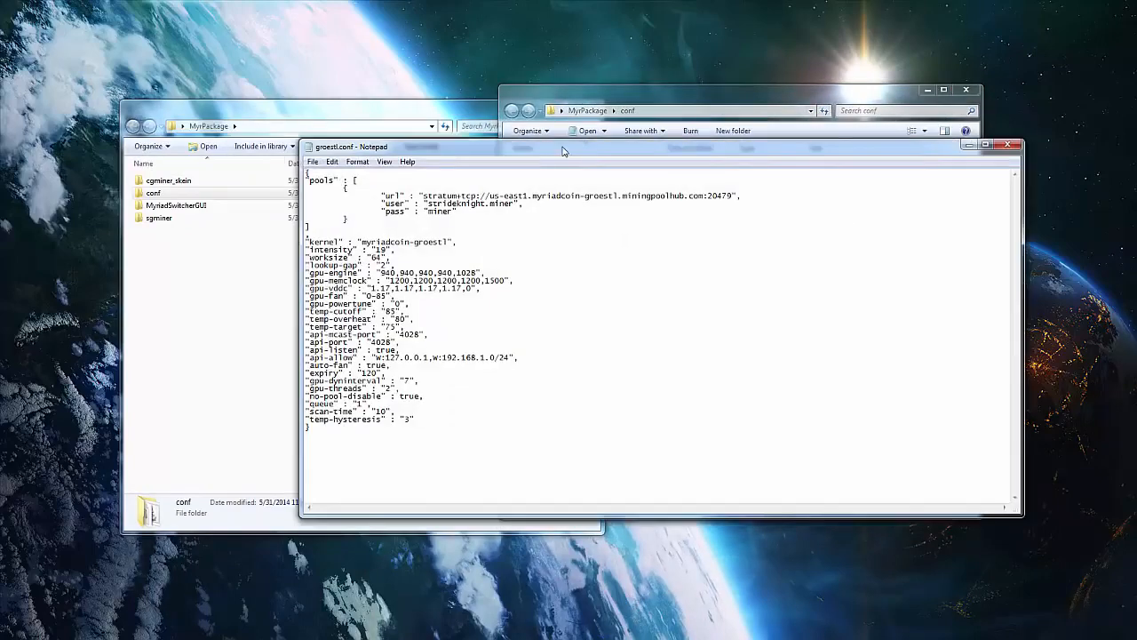
{"action": "left_click_drag", "start_coordinate": [555, 147], "coordinate": [277, 52]}
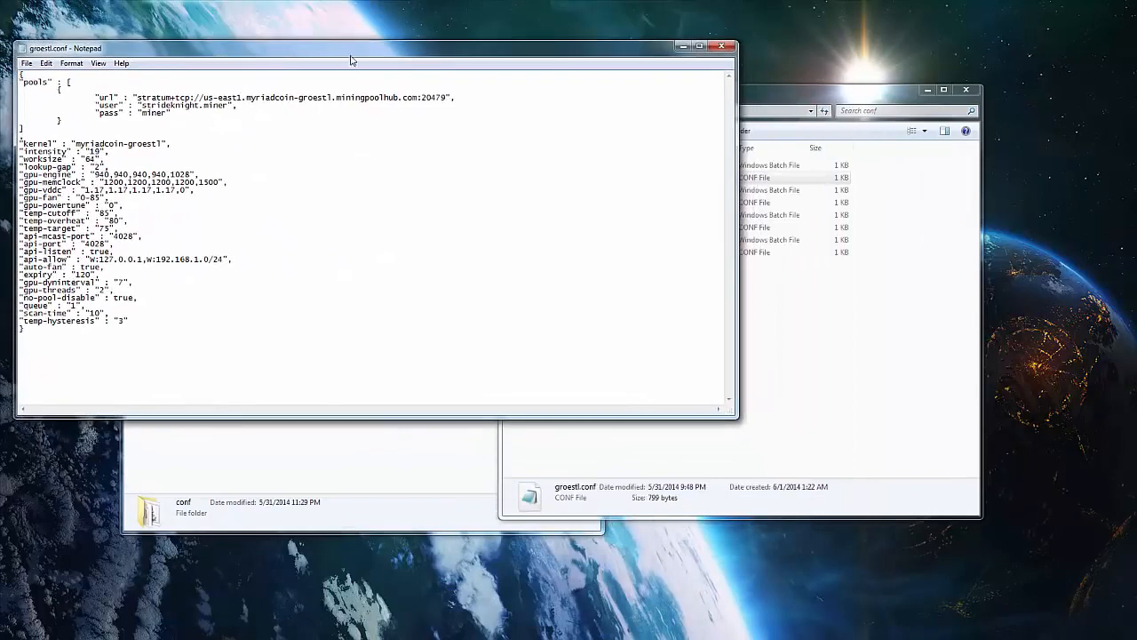
{"action": "left_click", "coordinate": [792, 99]}
{"action": "left_click_drag", "start_coordinate": [793, 98], "coordinate": [874, 147]}
{"action": "left_click", "coordinate": [461, 51]}
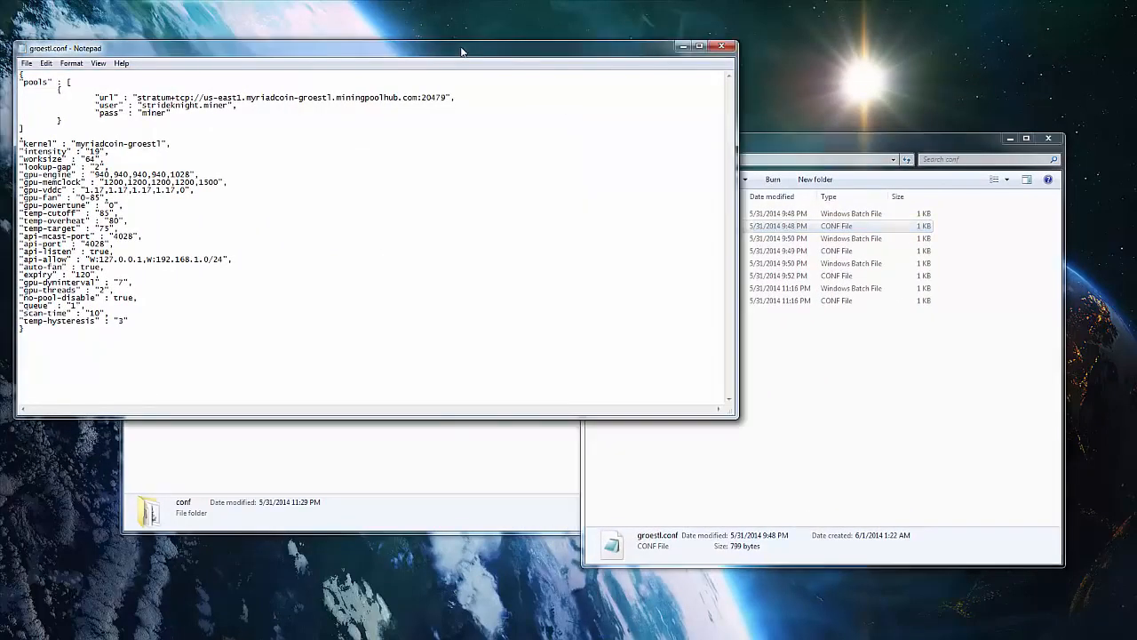
Open qubit.conf in Notepad as well, place it over groestl.conf, and bring the conf folder back to the front.
{"action": "left_click", "coordinate": [867, 162]}
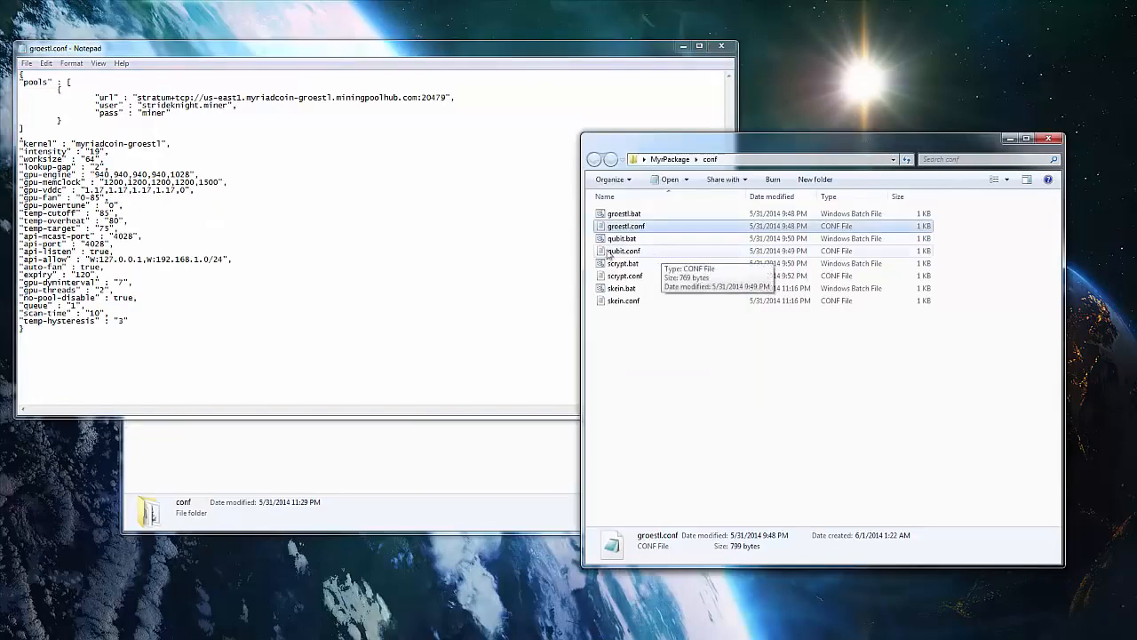
{"action": "left_click", "coordinate": [169, 184]}
{"action": "left_click", "coordinate": [756, 144]}
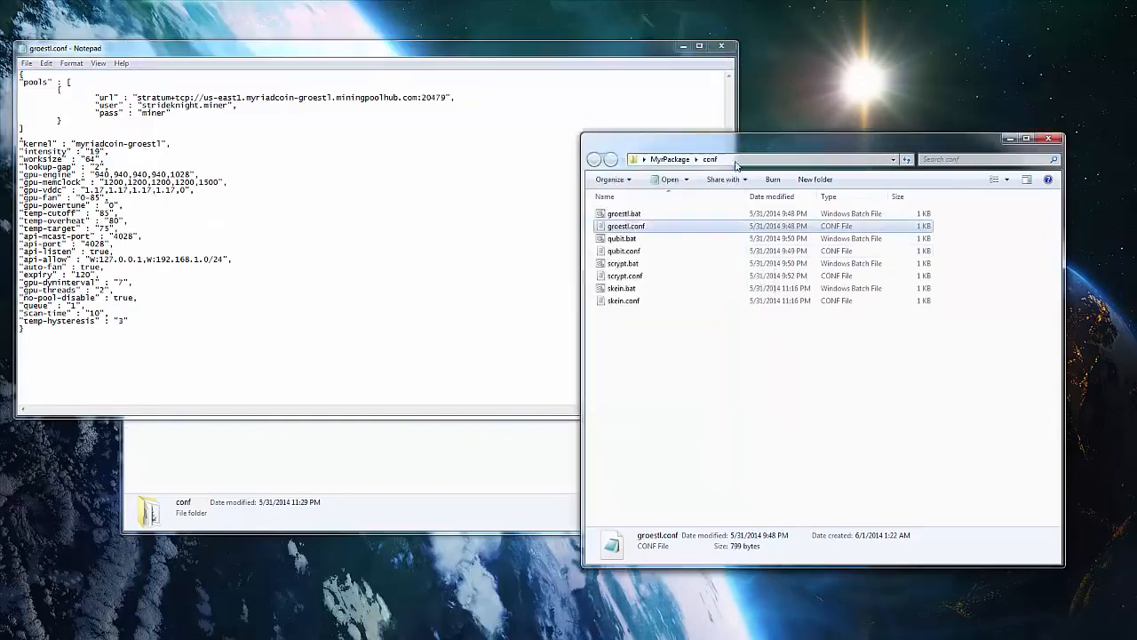
{"action": "double_click", "coordinate": [628, 252]}
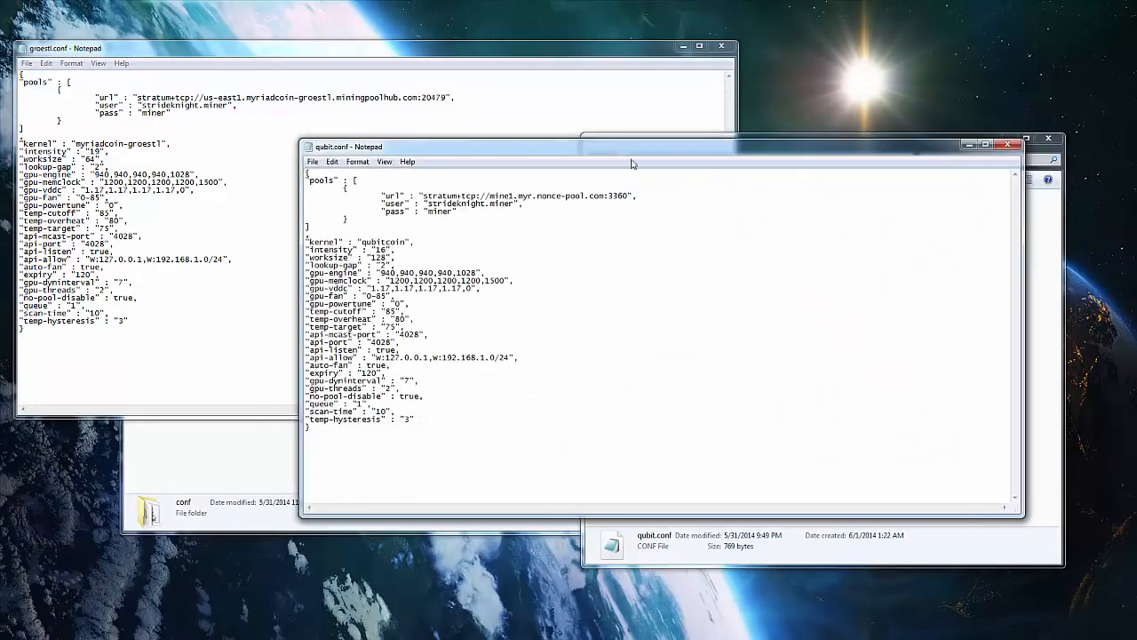
{"action": "left_click_drag", "start_coordinate": [638, 152], "coordinate": [471, 207]}
{"action": "left_click", "coordinate": [675, 147]}
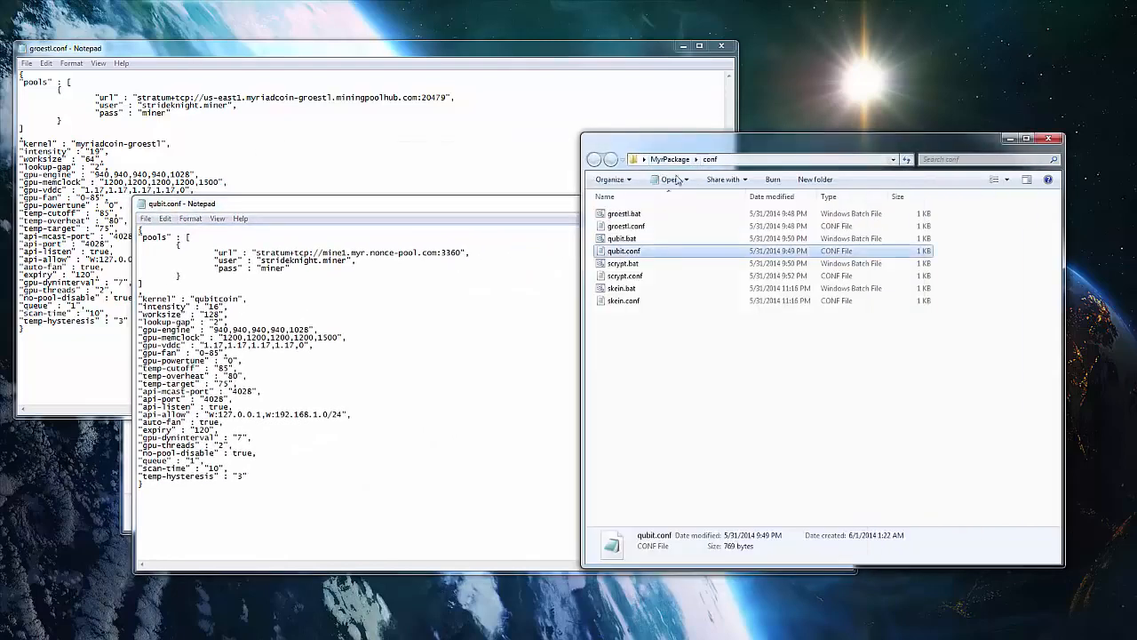
Go through the groestl, qubit, scrypt and skein .conf files in the conf folder one by one.
{"action": "left_click", "coordinate": [633, 227]}
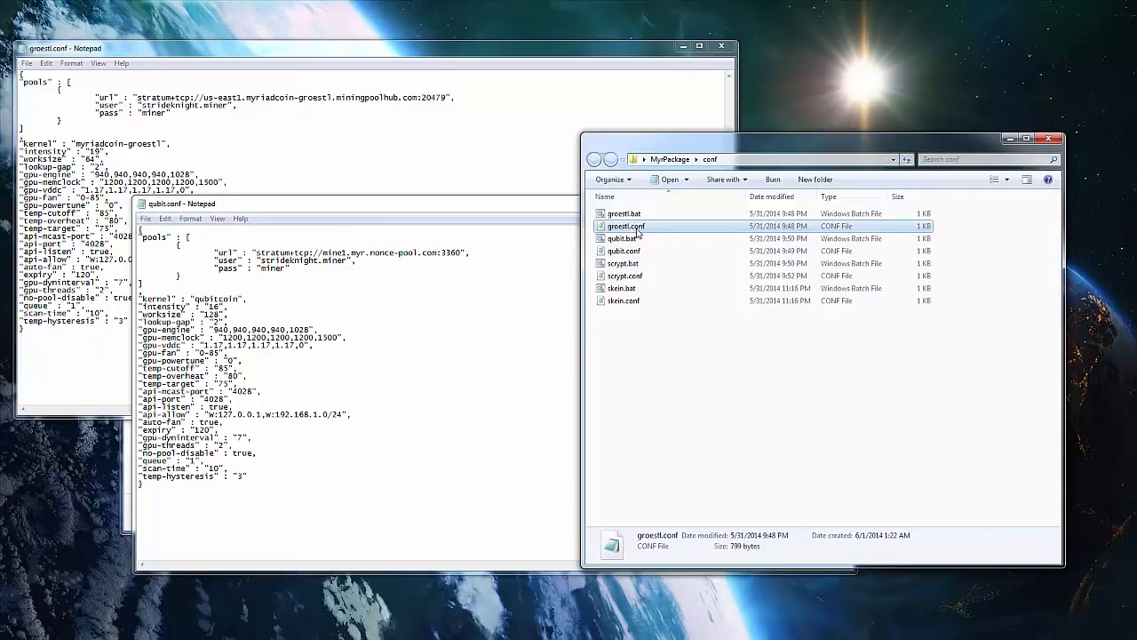
{"action": "left_click", "coordinate": [633, 250]}
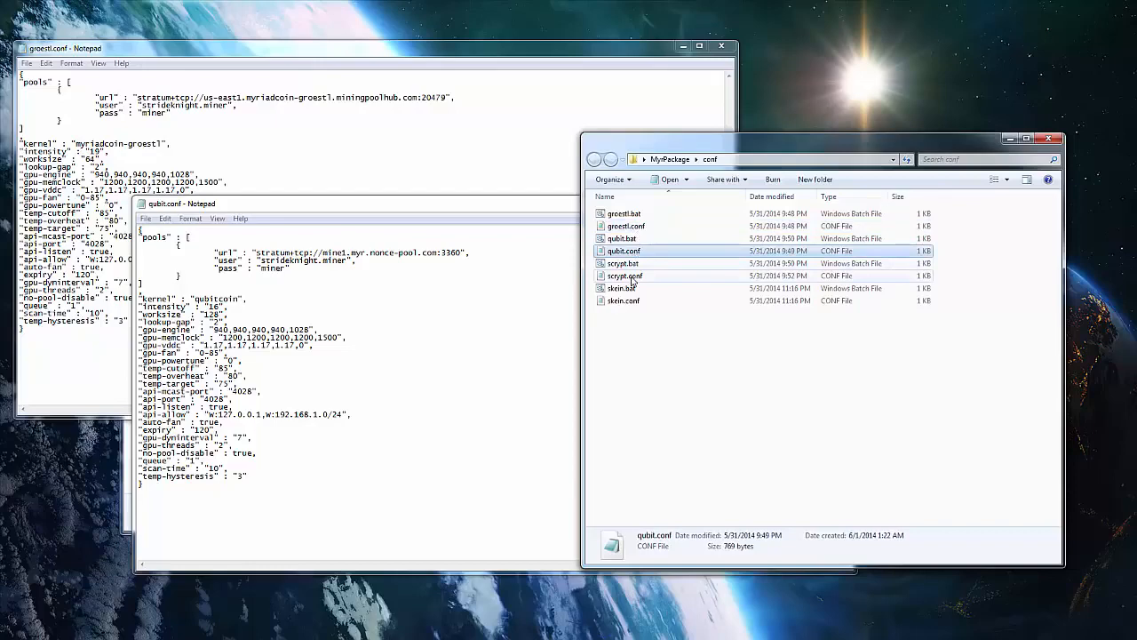
{"action": "left_click", "coordinate": [632, 278]}
{"action": "left_click", "coordinate": [629, 301]}
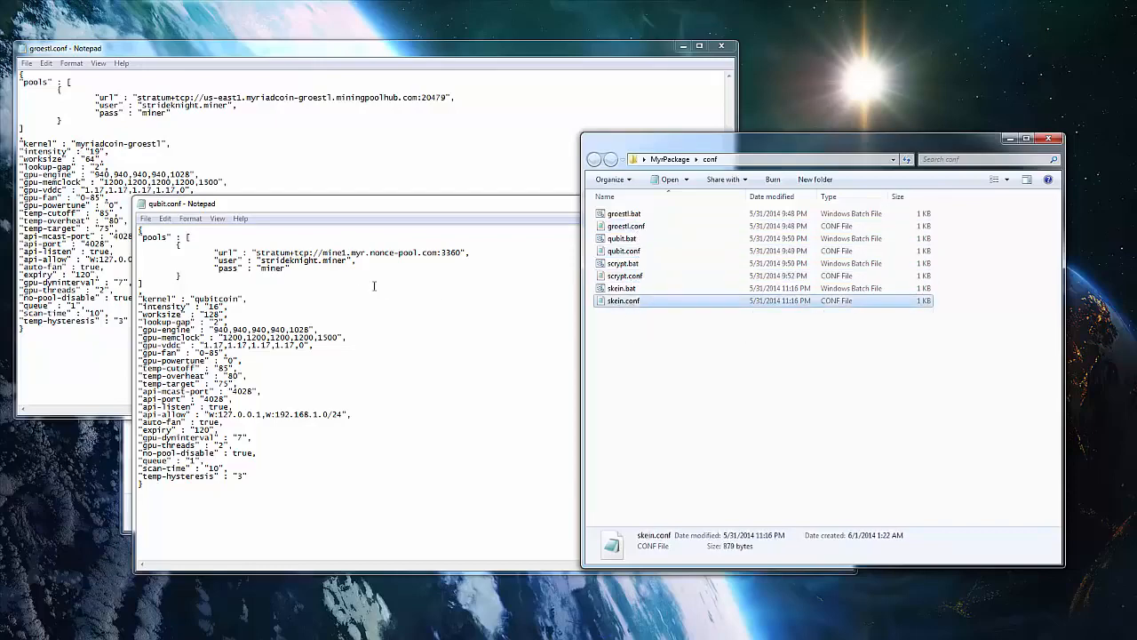
Compare the settings in groestl.conf and qubit.conf, highlighting the intensity through gpu-memclock lines in groestl.conf.
{"action": "left_click", "coordinate": [320, 172]}
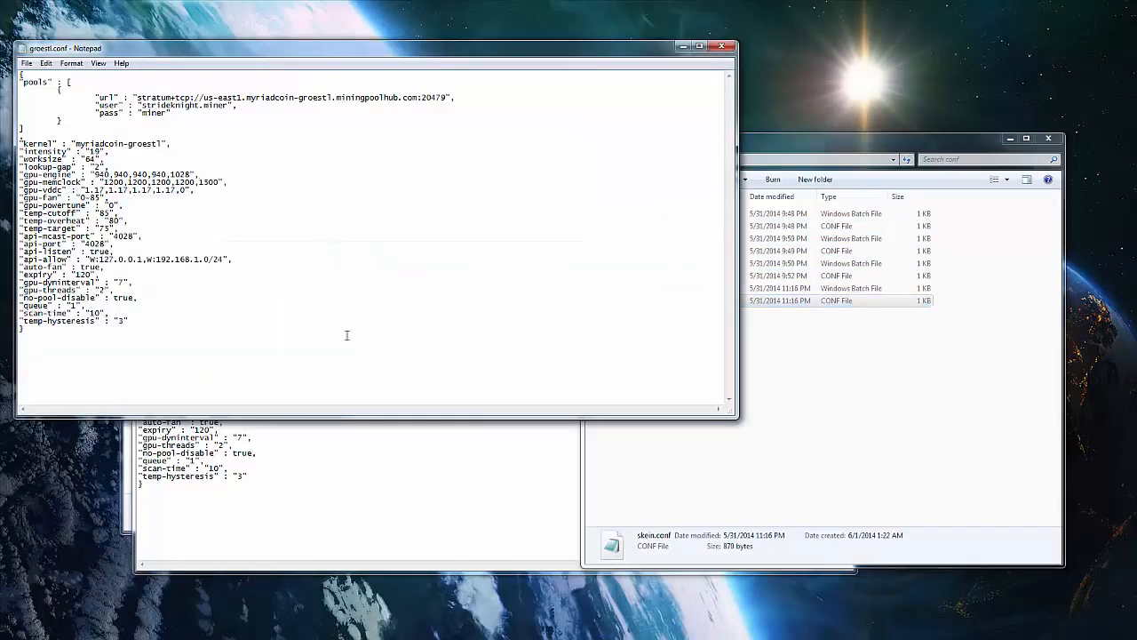
{"action": "left_click", "coordinate": [345, 459]}
{"action": "left_click", "coordinate": [374, 143]}
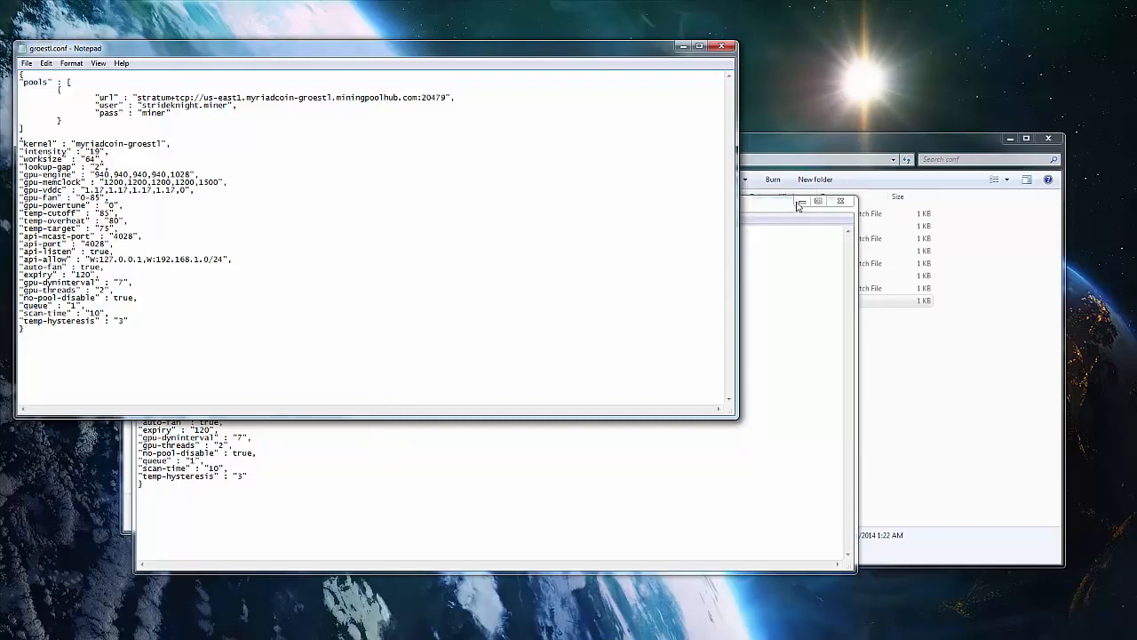
{"action": "left_click", "coordinate": [835, 136]}
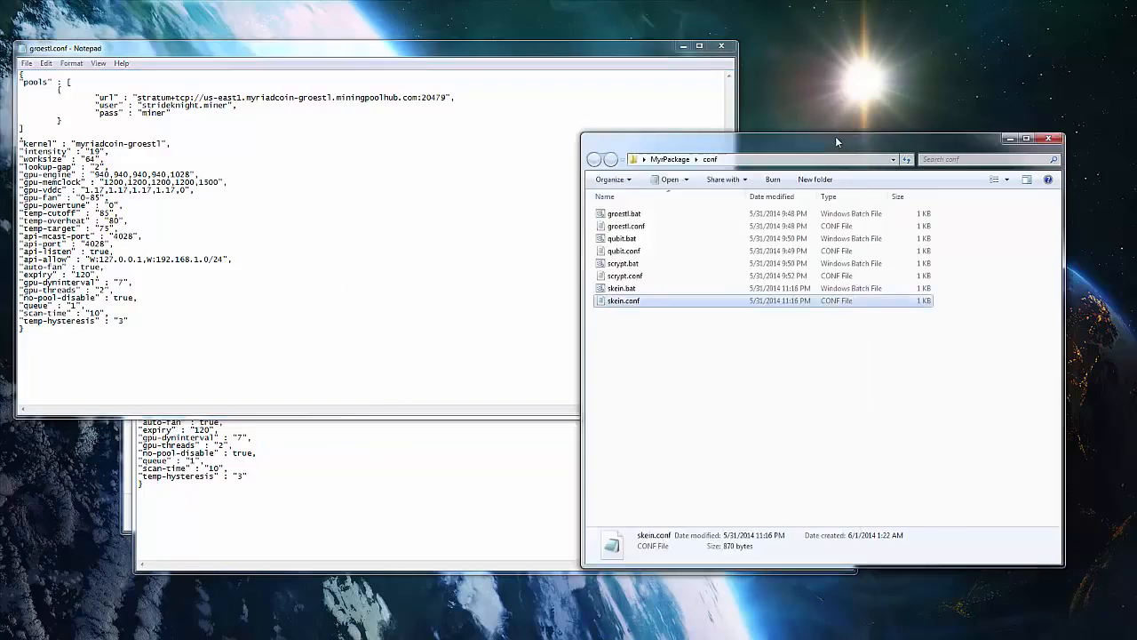
{"action": "left_click", "coordinate": [461, 148]}
{"action": "left_click", "coordinate": [348, 448]}
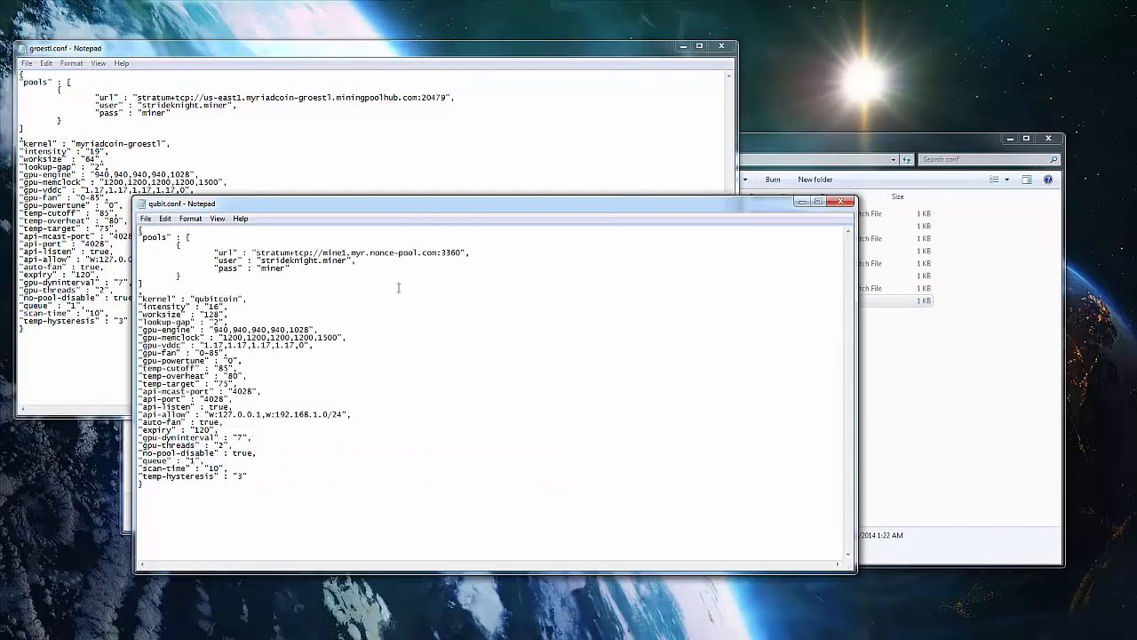
{"action": "left_click", "coordinate": [534, 151]}
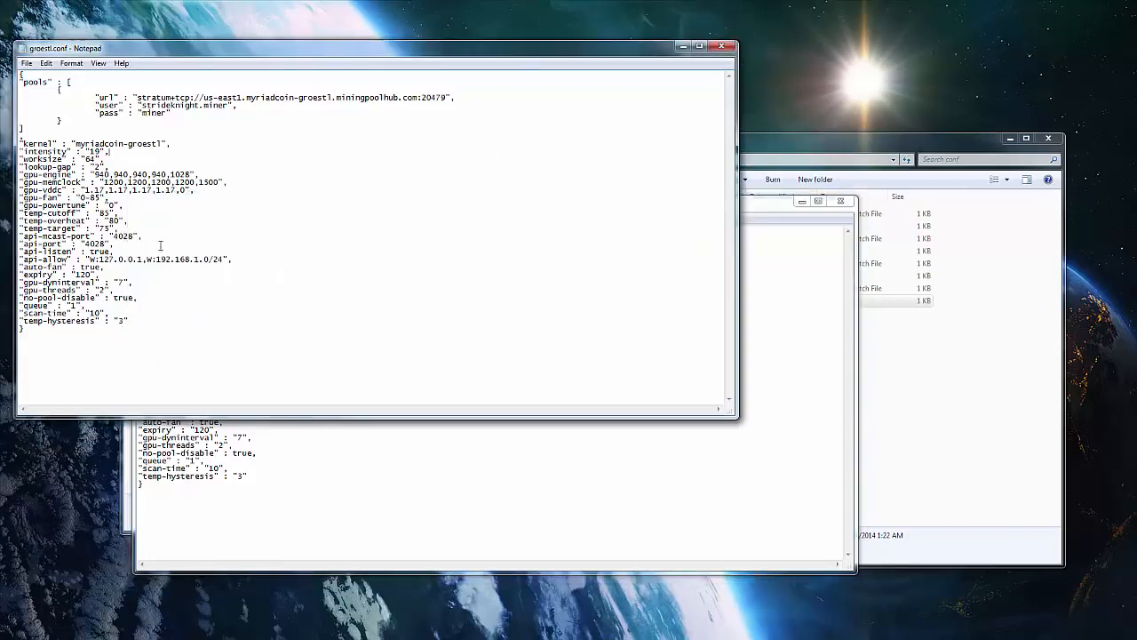
{"action": "left_click_drag", "start_coordinate": [224, 182], "coordinate": [20, 175]}
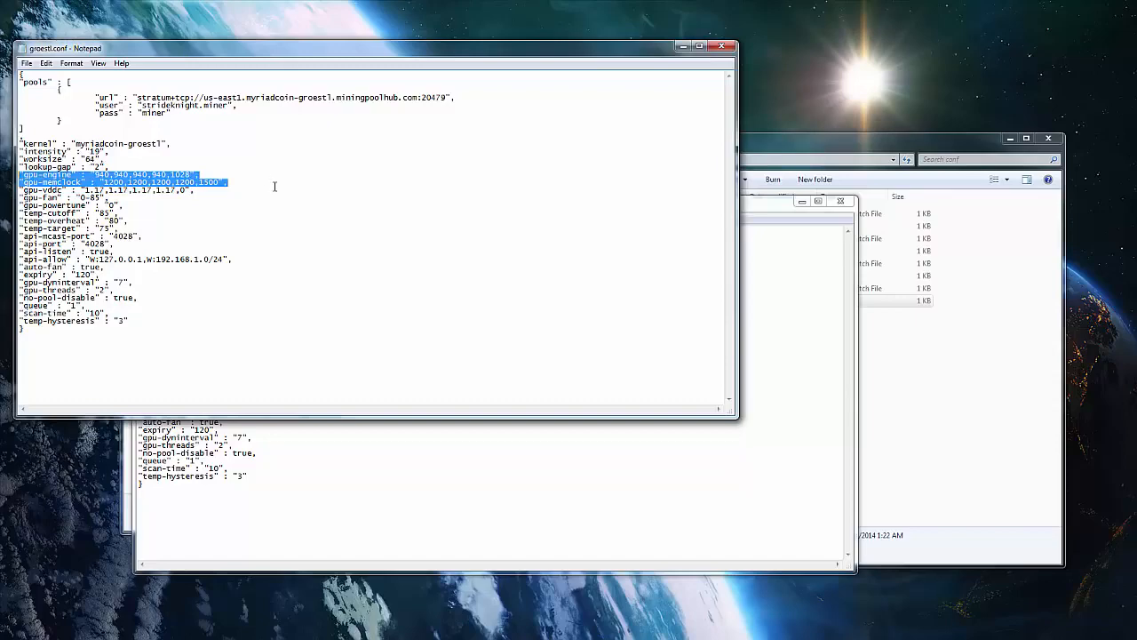
{"action": "left_click_drag", "start_coordinate": [274, 186], "coordinate": [20, 151]}
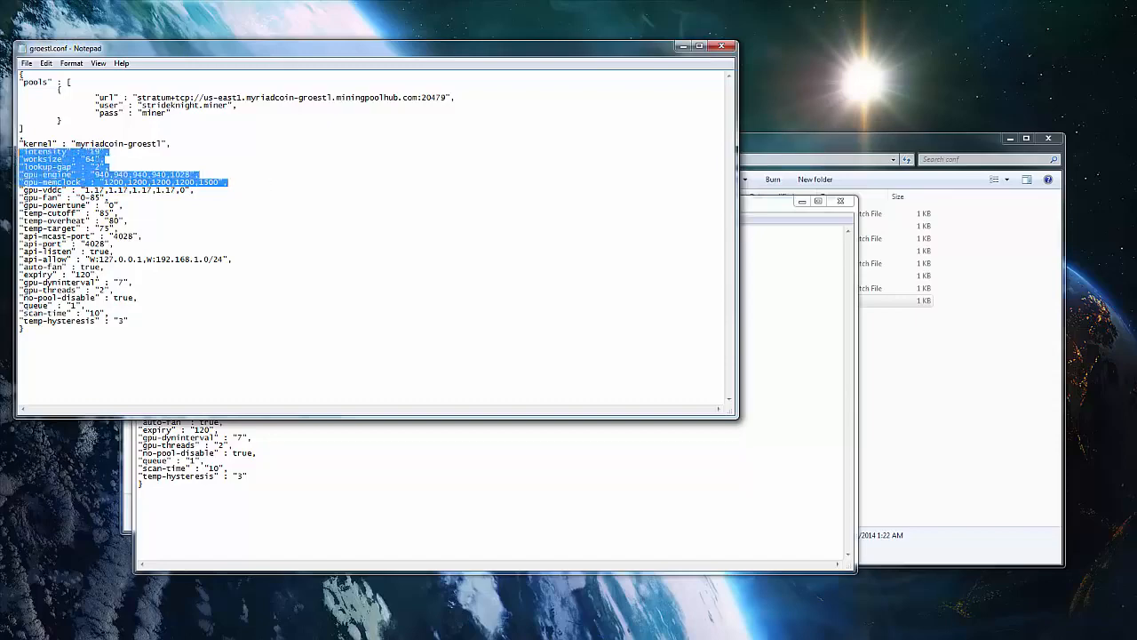
Close groestl.conf and qubit.conf and select groestl.conf in the conf folder.
{"action": "left_click", "coordinate": [721, 46]}
{"action": "left_click", "coordinate": [840, 201]}
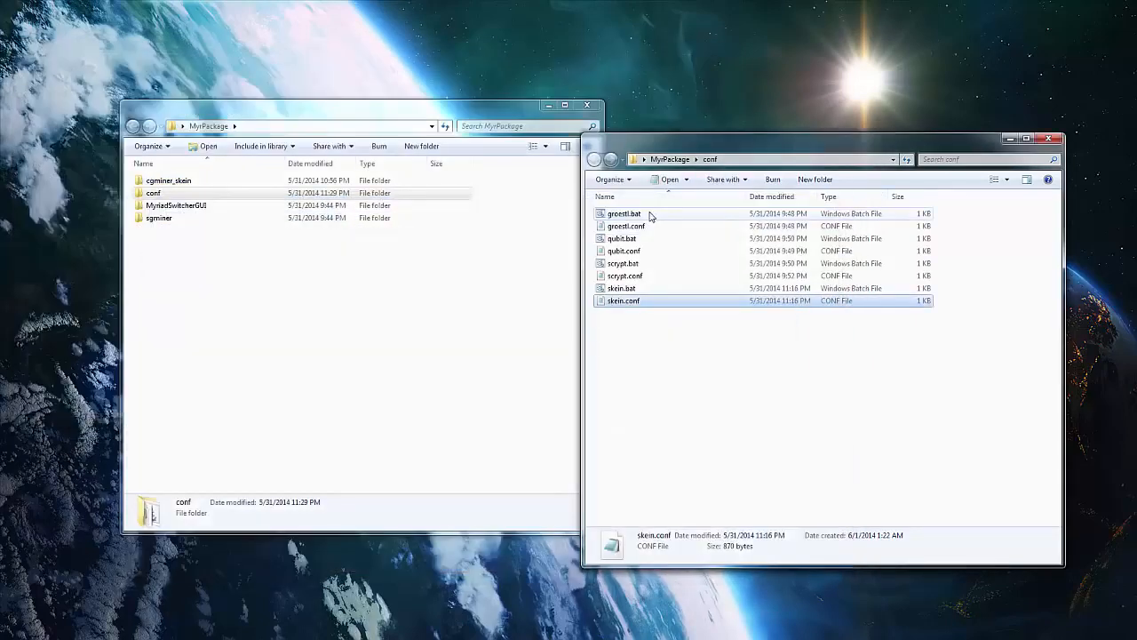
{"action": "left_click", "coordinate": [639, 226]}
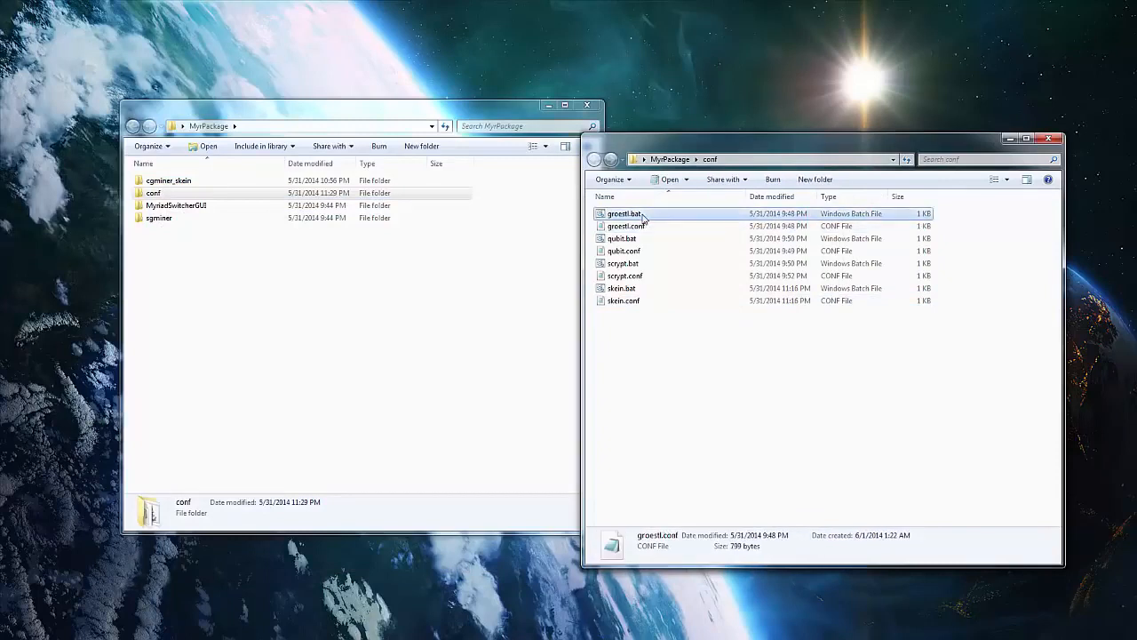
Select groestl.bat in the conf folder, bring the MyrPackage window forward, and close the conf window.
{"action": "left_click", "coordinate": [640, 215]}
{"action": "left_click", "coordinate": [195, 261]}
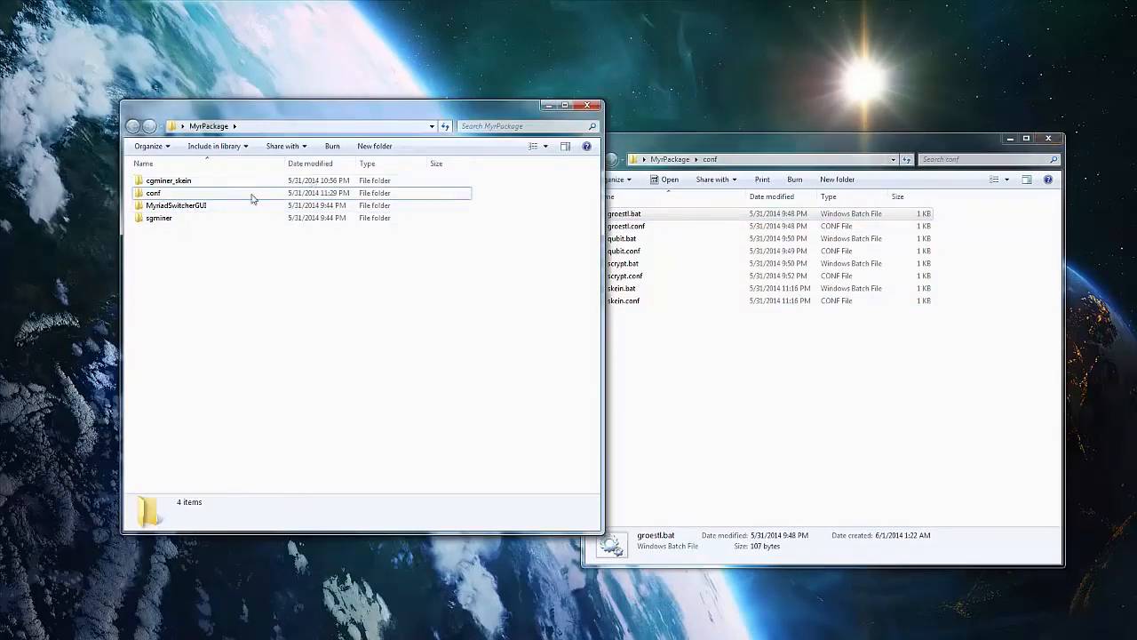
{"action": "left_click", "coordinate": [1048, 138]}
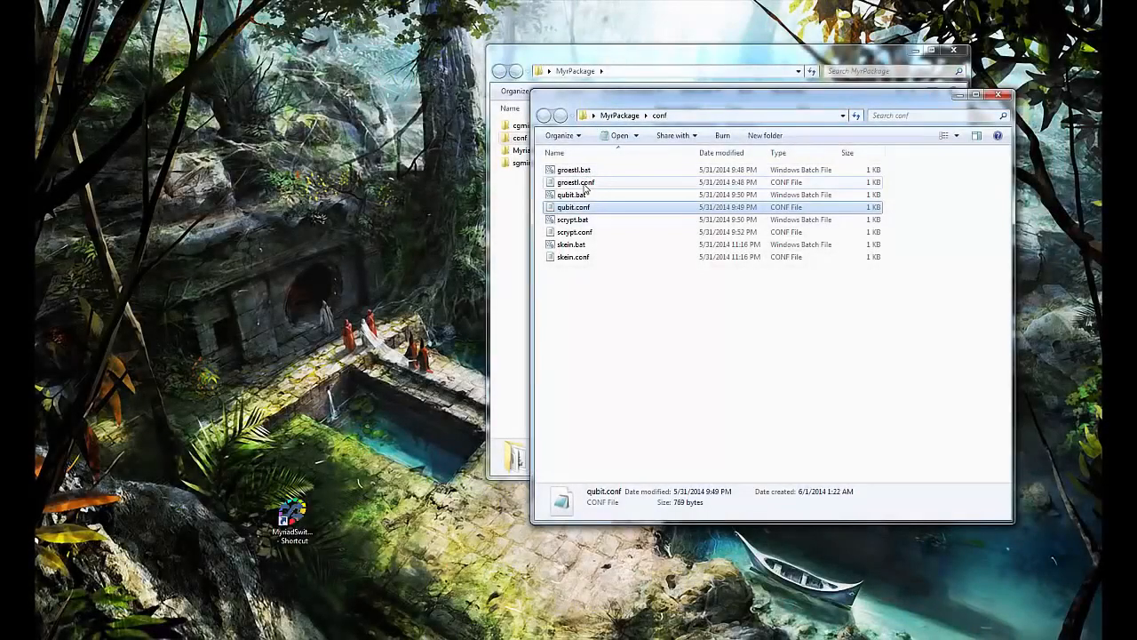
Open groestl.conf and skein.conf in turn, highlighting the pool user in groestl.conf and the first pool's URL in skein.conf.
{"action": "double_click", "coordinate": [575, 182]}
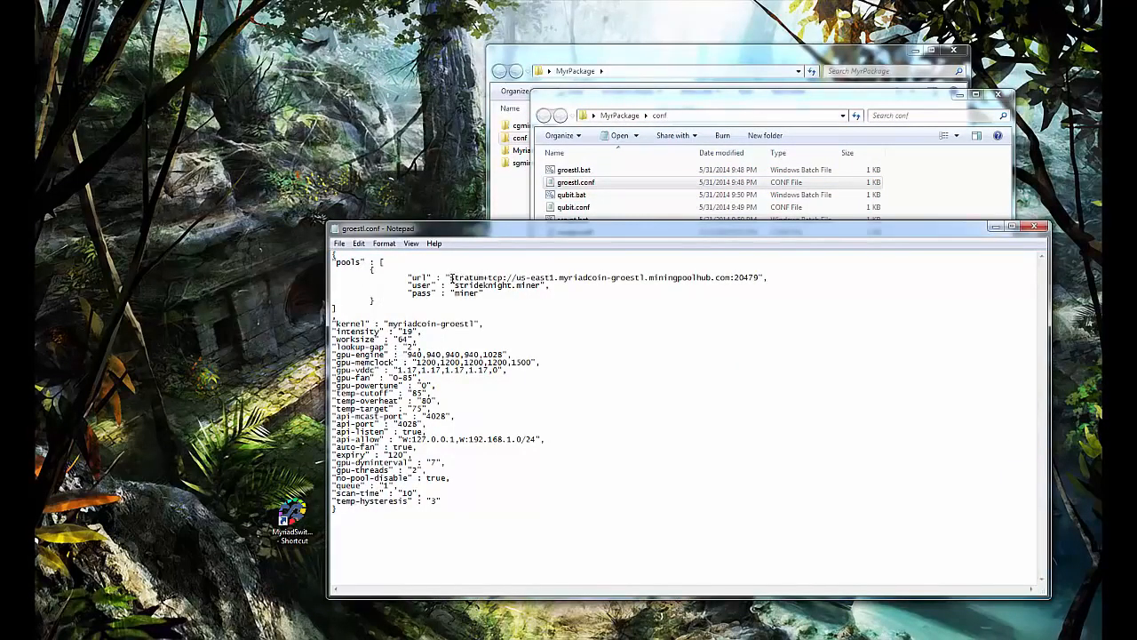
{"action": "left_click_drag", "start_coordinate": [454, 286], "coordinate": [541, 286]}
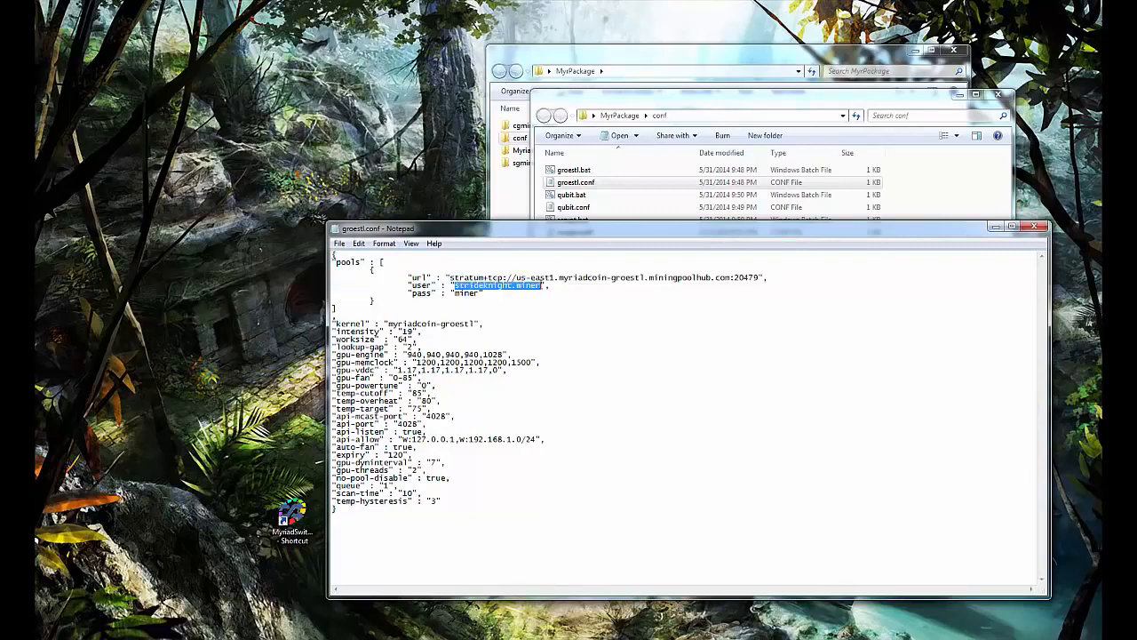
{"action": "left_click", "coordinate": [679, 103]}
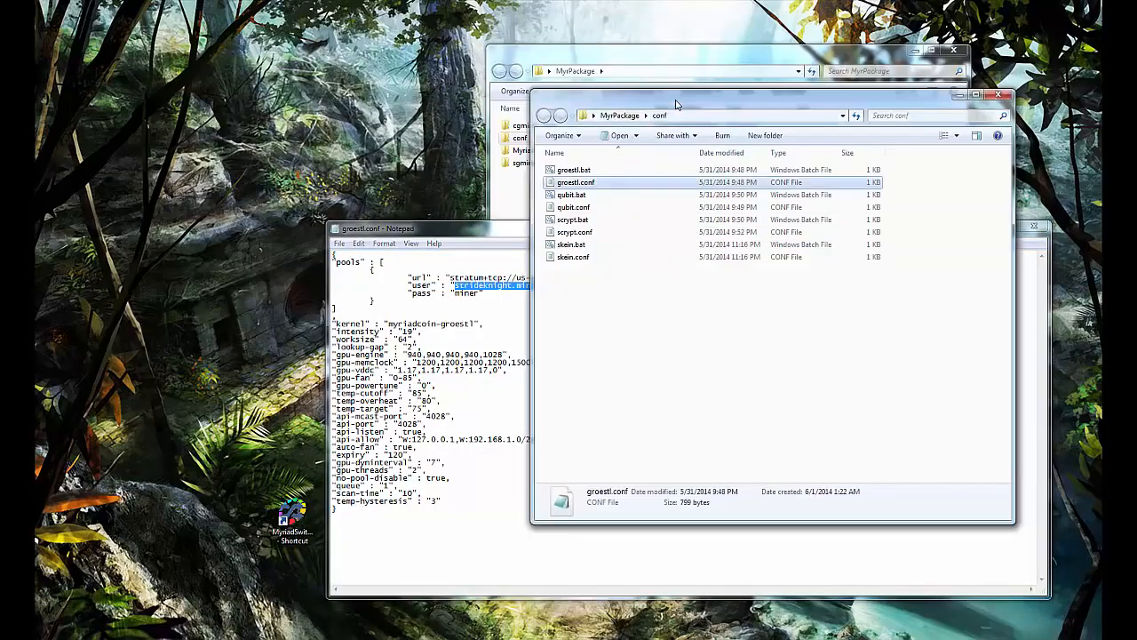
{"action": "double_click", "coordinate": [573, 256]}
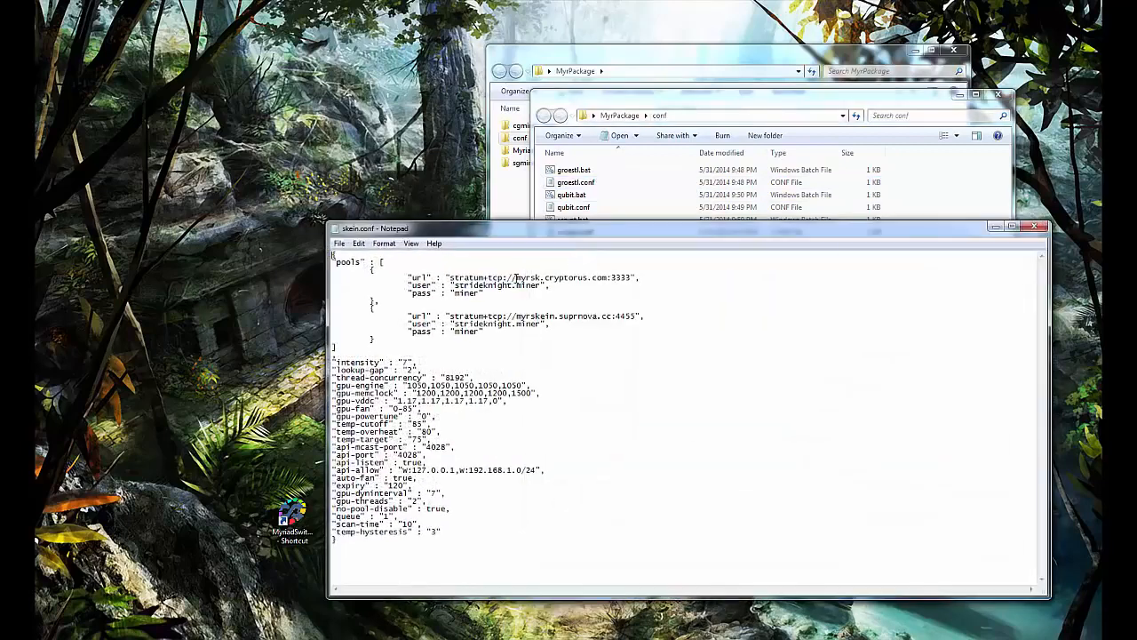
{"action": "left_click_drag", "start_coordinate": [515, 277], "coordinate": [624, 277]}
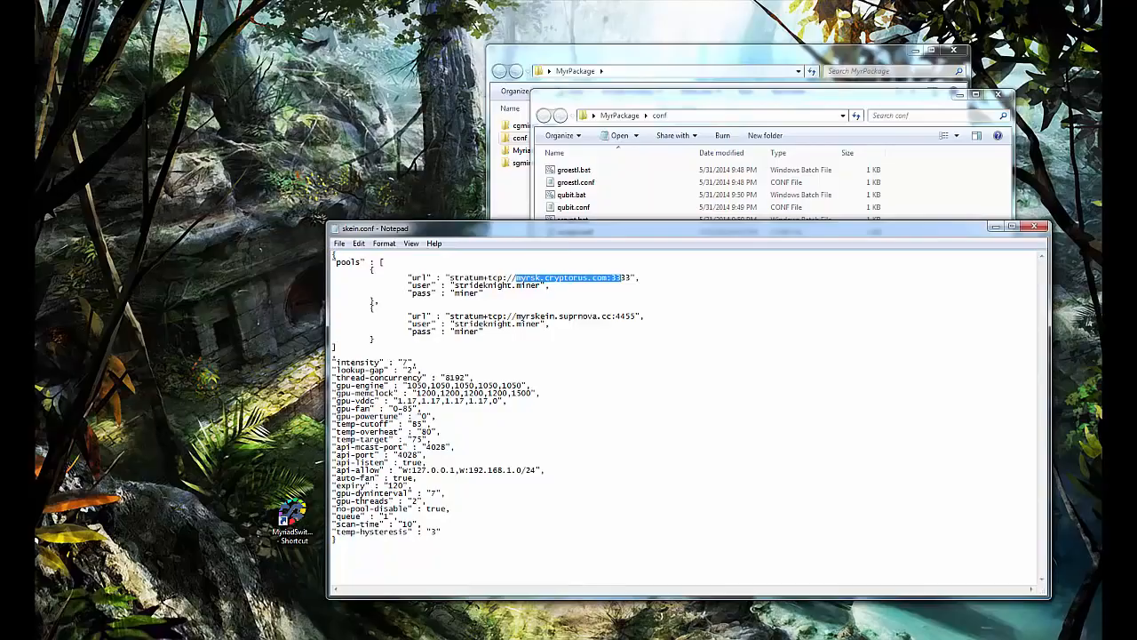
Switch to Chrome and open the List of Pools linked on the r/myriadcoin subreddit page.
{"action": "left_click", "coordinate": [4, 637]}
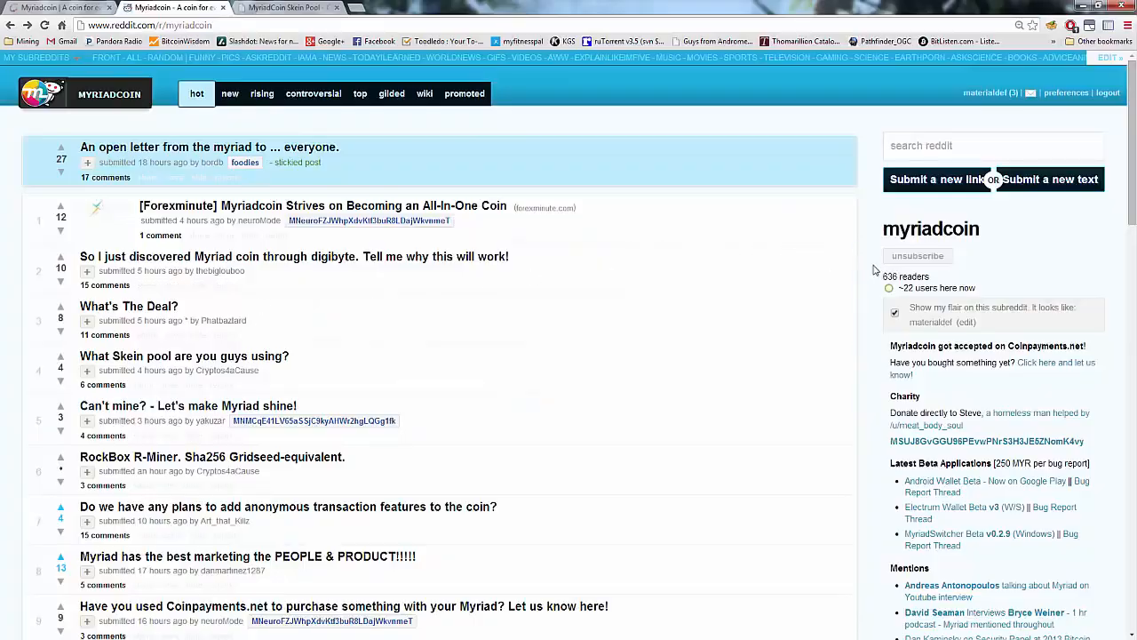
{"action": "scroll", "coordinate": [875, 270], "scroll_direction": "down", "scroll_amount": 9}
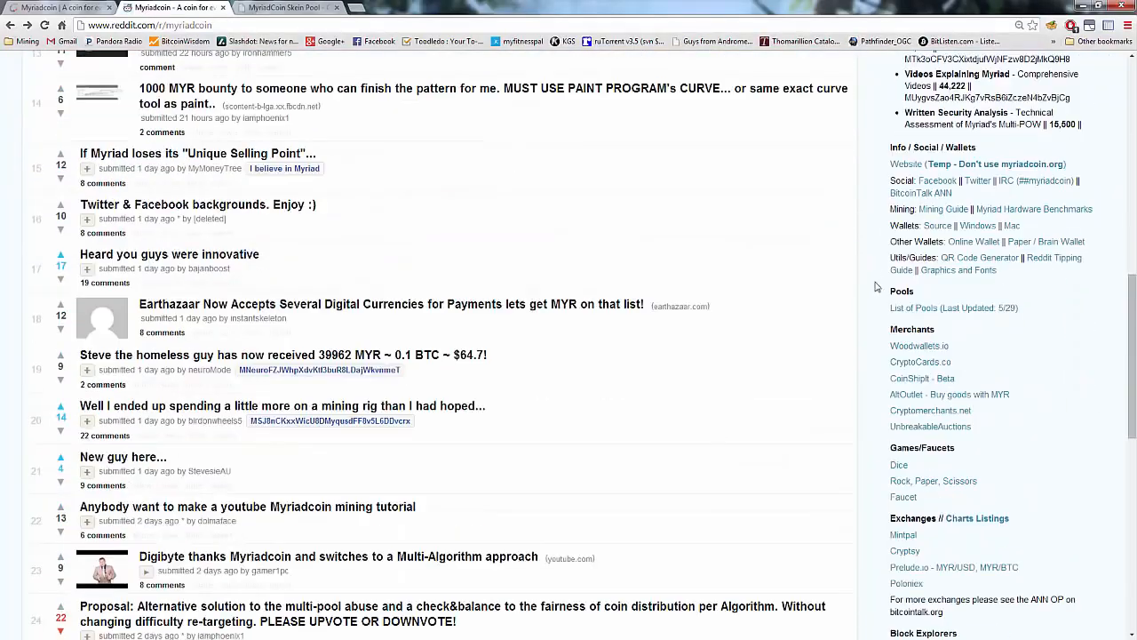
{"action": "scroll", "coordinate": [892, 349], "scroll_direction": "down", "scroll_amount": 2}
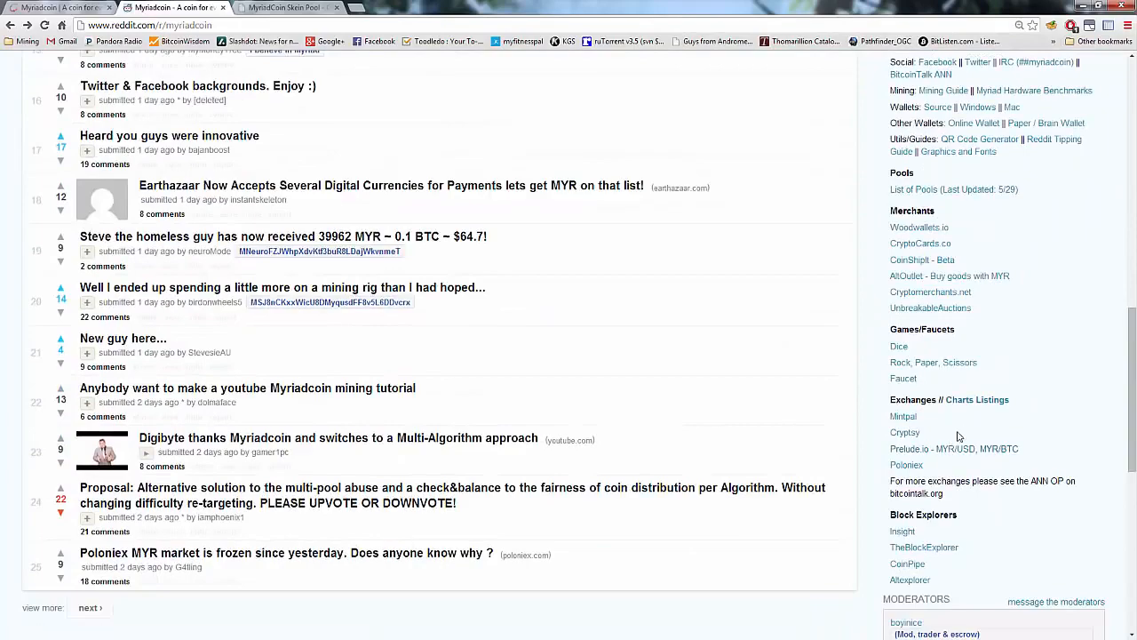
{"action": "scroll", "coordinate": [959, 436], "scroll_direction": "down", "scroll_amount": 3}
{"action": "scroll", "coordinate": [951, 373], "scroll_direction": "up", "scroll_amount": 5}
{"action": "left_click", "coordinate": [941, 311]}
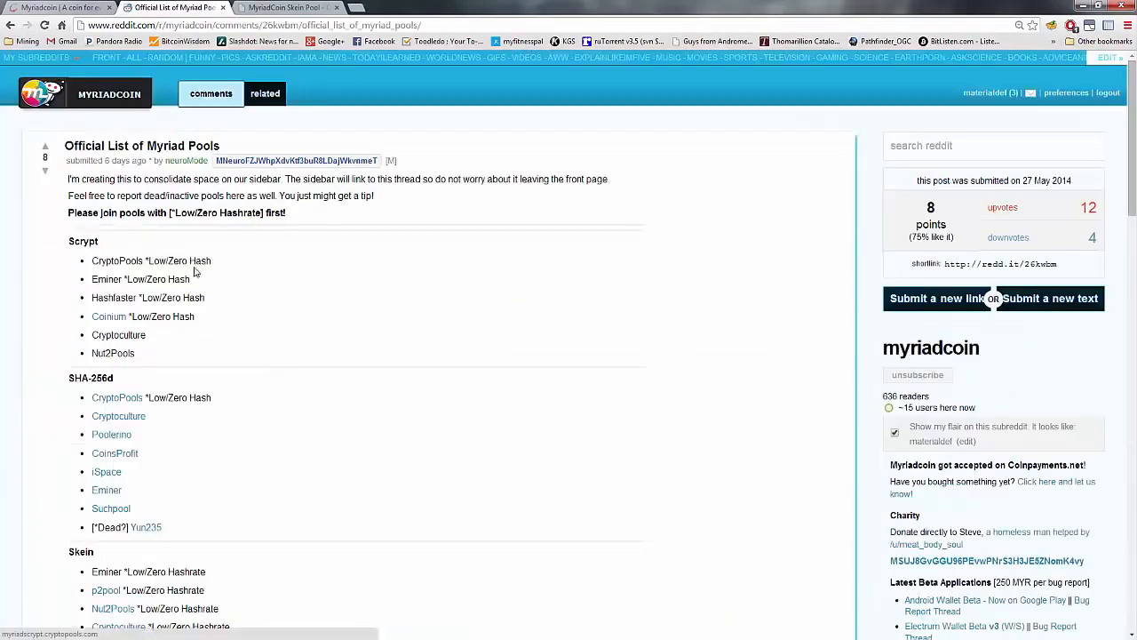
Look through the pools offered for each algorithm in the Official List of Myriad Pools.
{"action": "scroll", "coordinate": [195, 272], "scroll_direction": "down", "scroll_amount": 5}
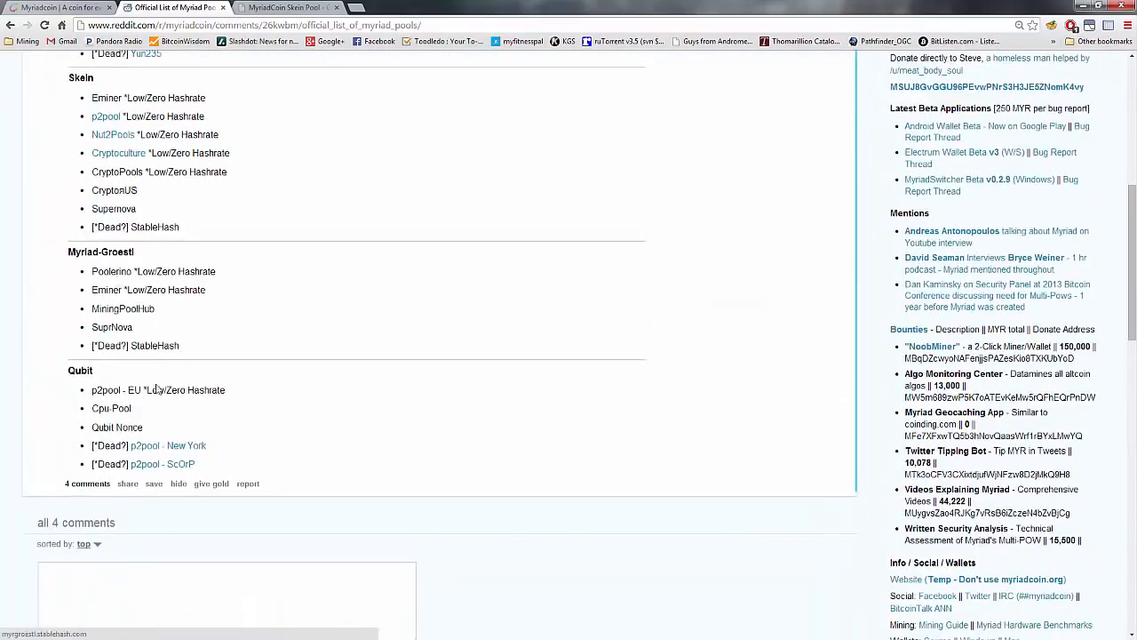
{"action": "scroll", "coordinate": [156, 388], "scroll_direction": "up", "scroll_amount": 3}
{"action": "scroll", "coordinate": [240, 284], "scroll_direction": "up", "scroll_amount": 2}
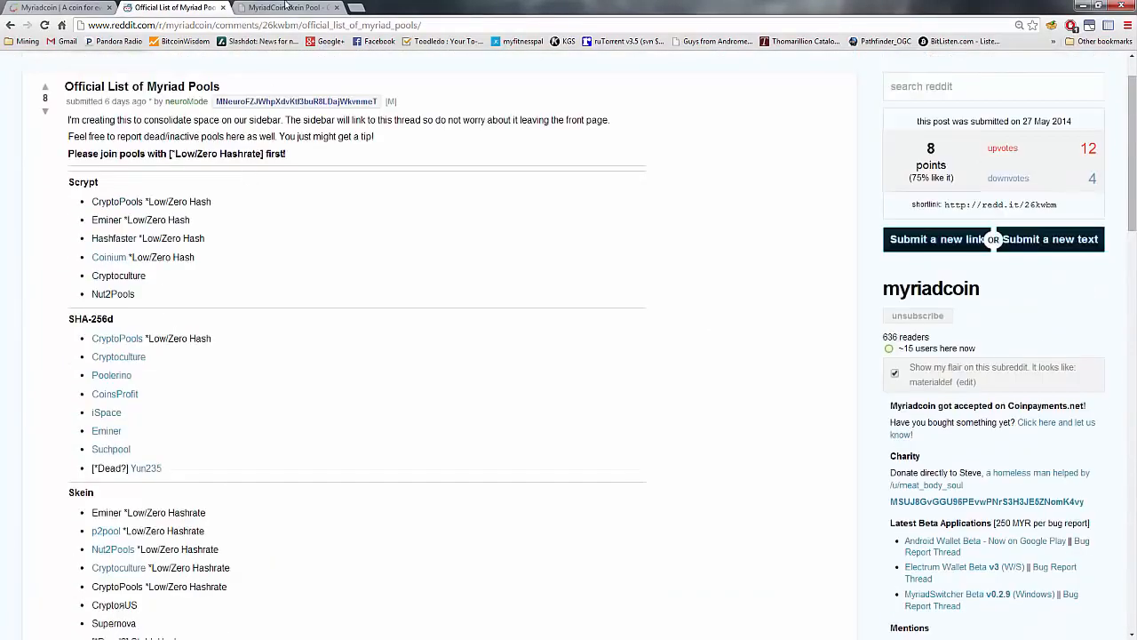
Open My Workers on the Cryptorus MyriadCoin Skein pool site and review the name and password fields for adding a worker.
{"action": "left_click", "coordinate": [286, 5]}
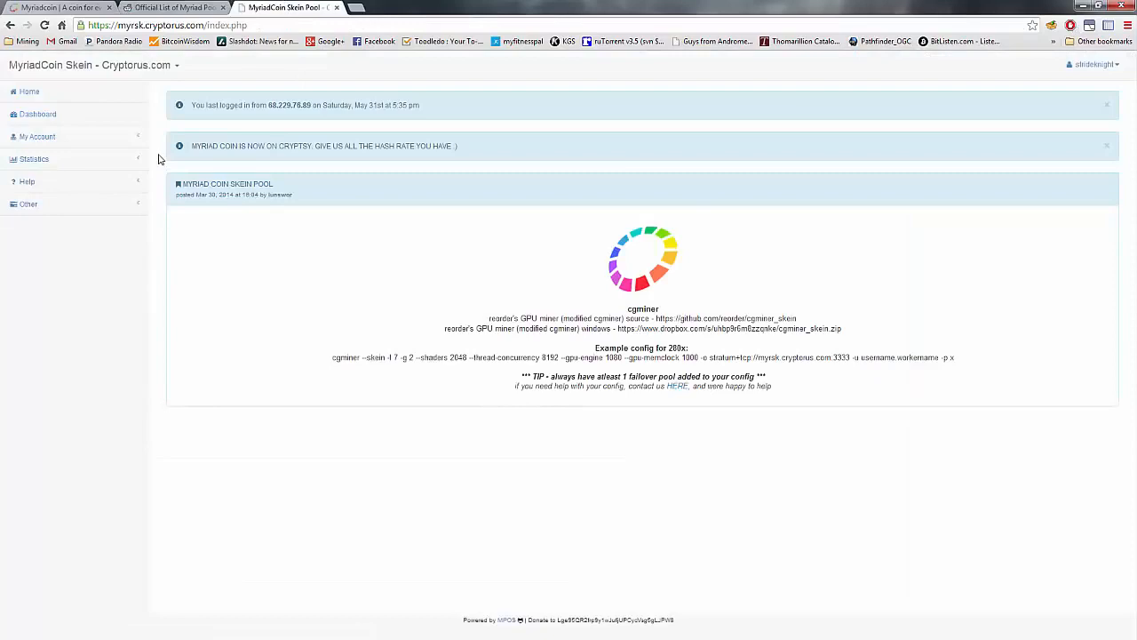
{"action": "left_click", "coordinate": [62, 138]}
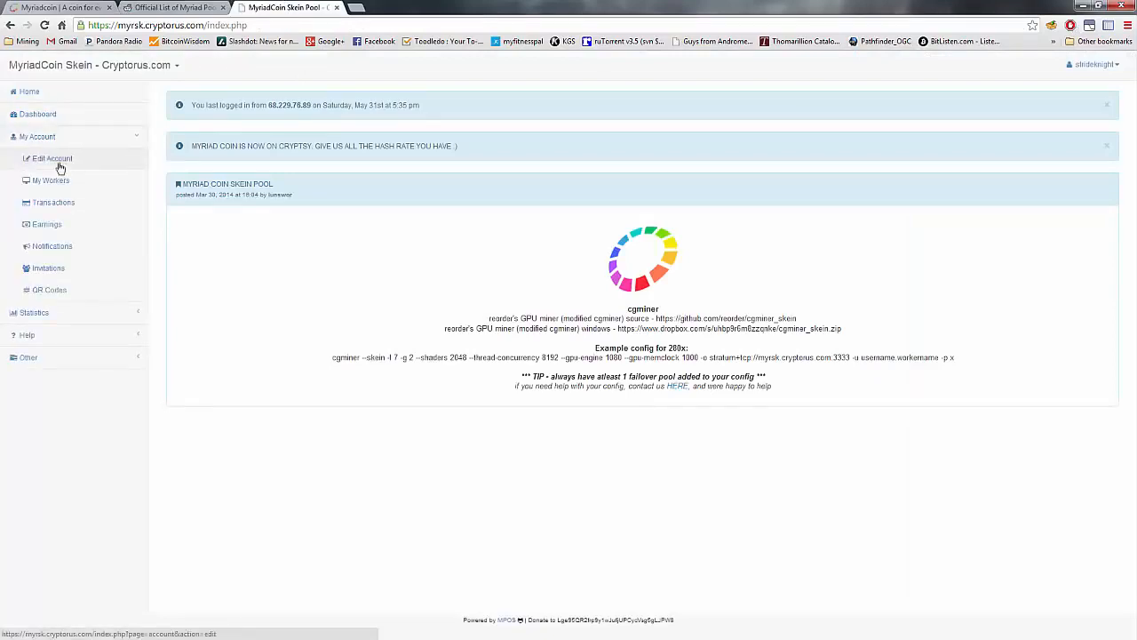
{"action": "left_click", "coordinate": [52, 182]}
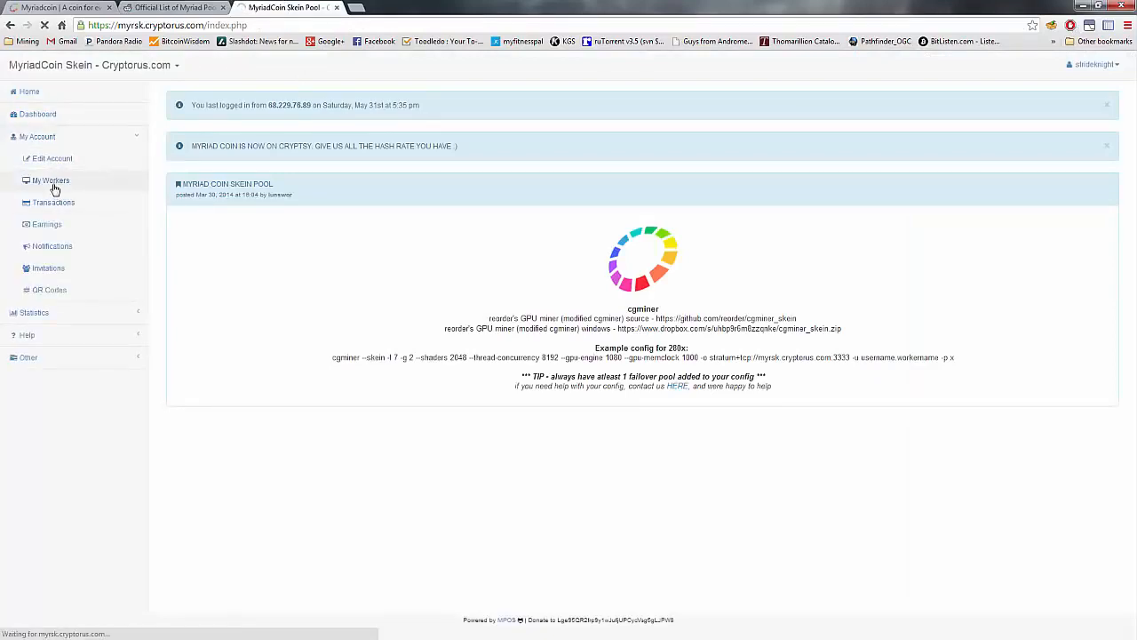
{"action": "left_click", "coordinate": [216, 226]}
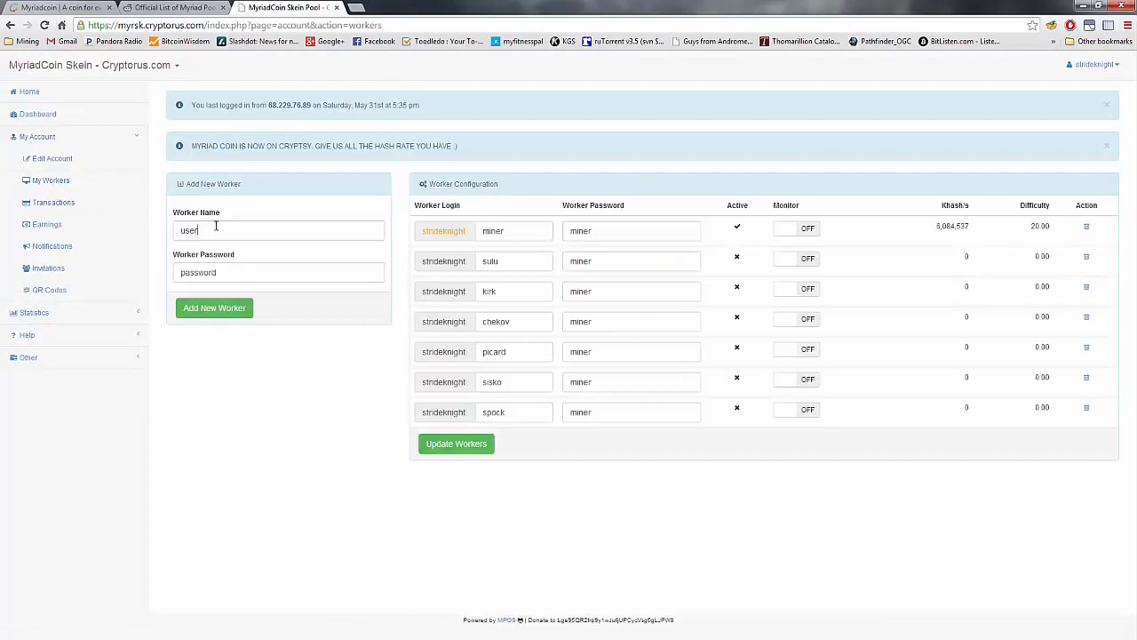
{"action": "left_click", "coordinate": [216, 272]}
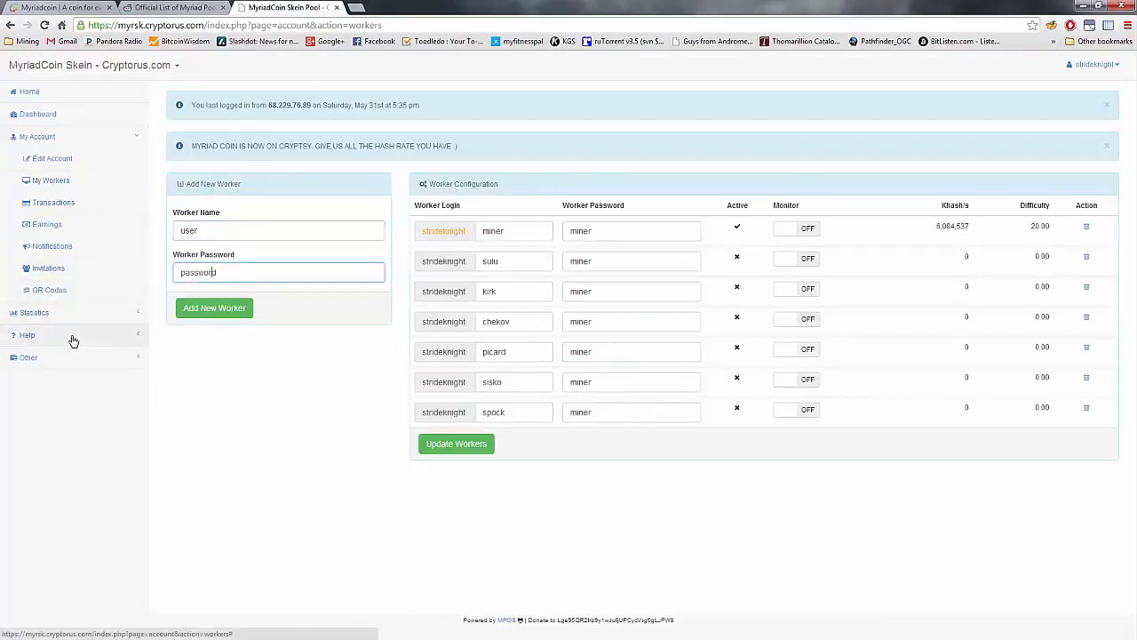
Open the pool's Getting Started guide and highlight stratum+tcp://us.cryptorus.com:3333 in the CGMiner command.
{"action": "left_click", "coordinate": [74, 338]}
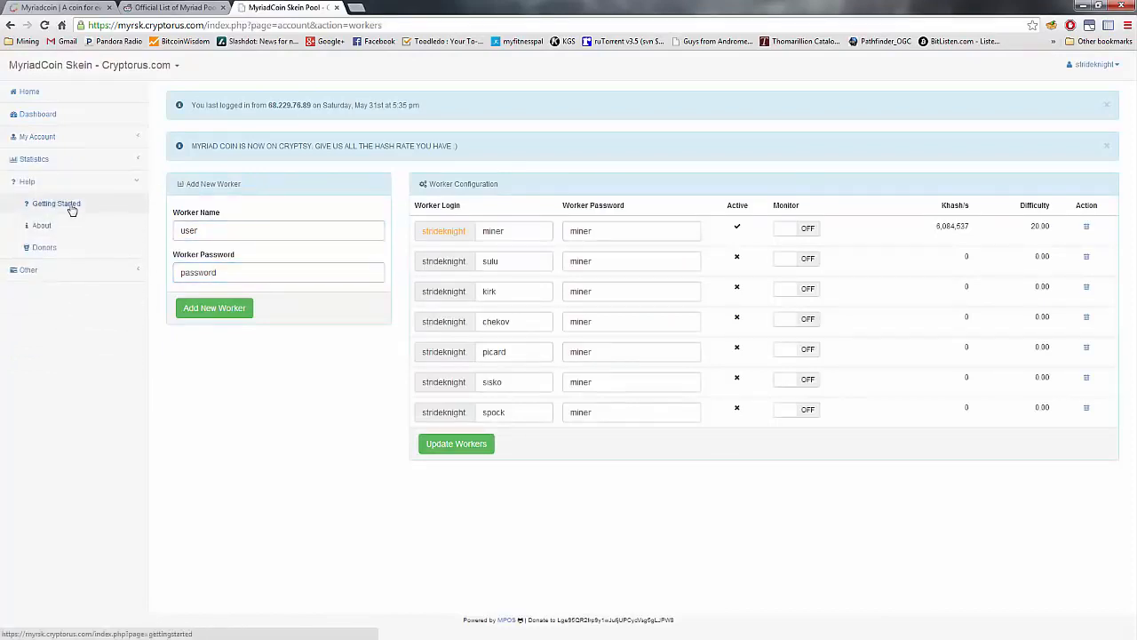
{"action": "left_click", "coordinate": [72, 210]}
{"action": "scroll", "coordinate": [480, 377], "scroll_direction": "down", "scroll_amount": 1}
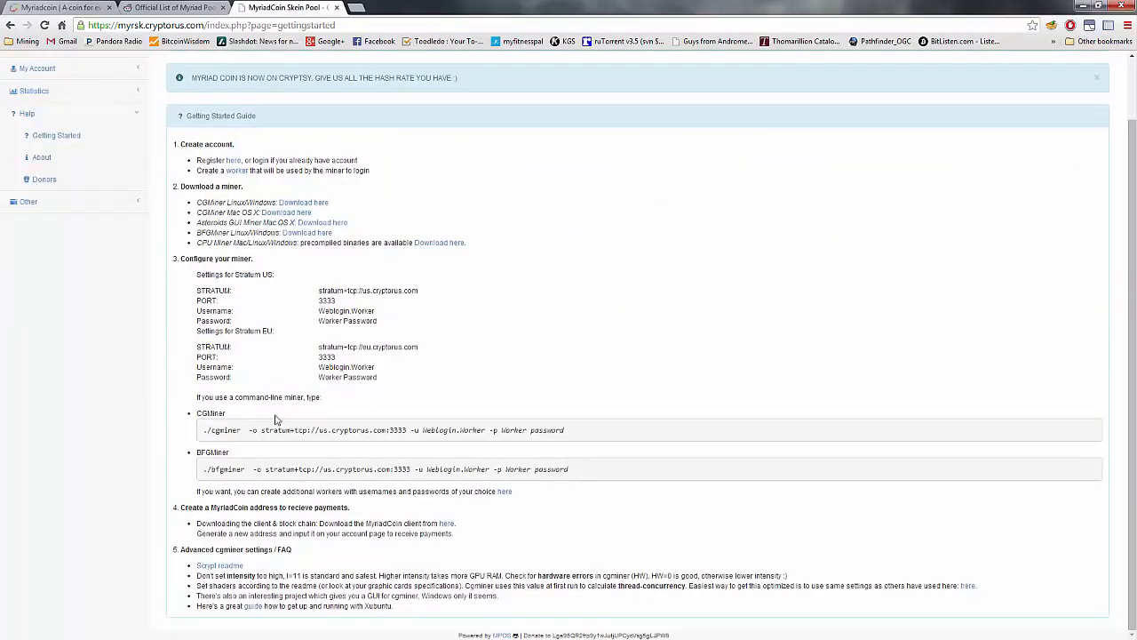
{"action": "left_click_drag", "start_coordinate": [262, 432], "coordinate": [410, 430]}
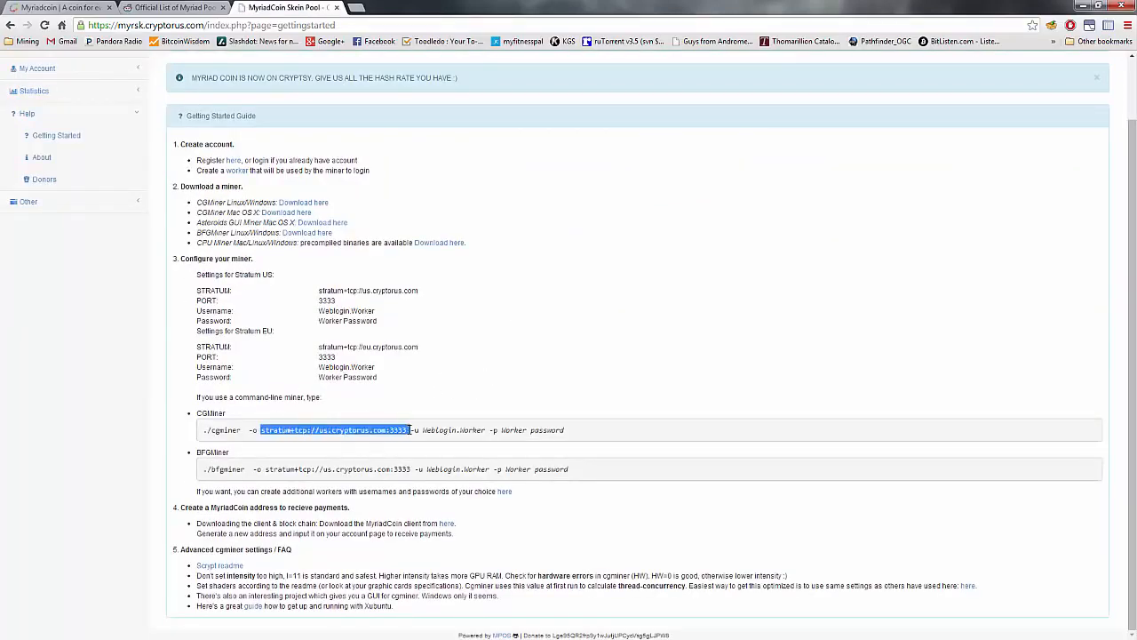
Return to skein.conf in Notepad and highlight the first pool's url, user and pass values one after another.
{"action": "left_click", "coordinate": [1082, 6]}
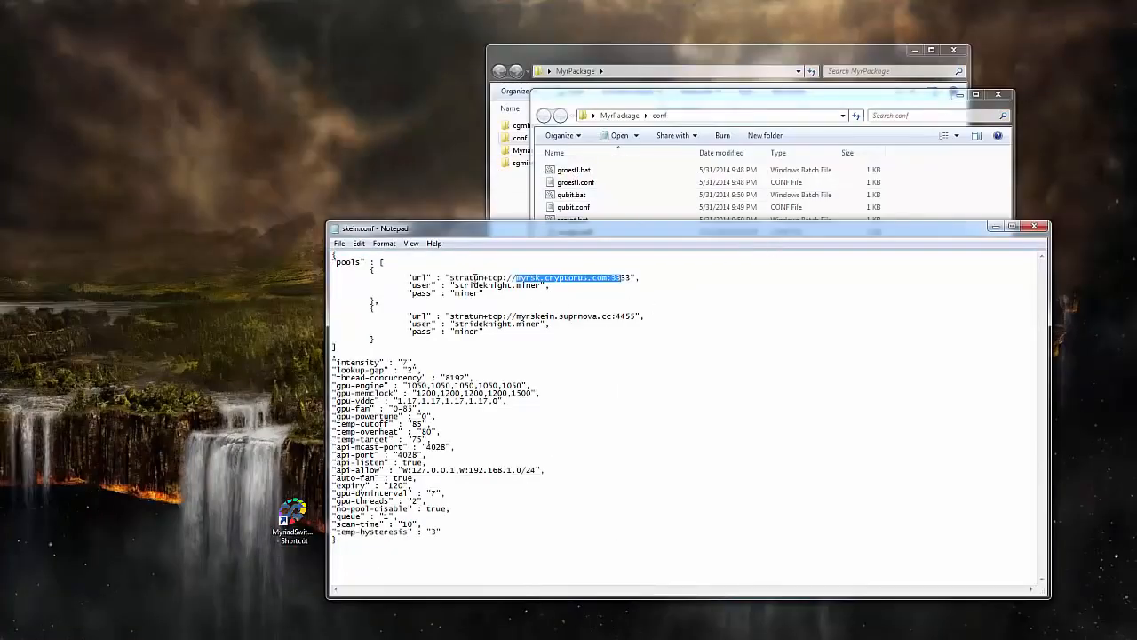
{"action": "left_click_drag", "start_coordinate": [451, 278], "coordinate": [628, 278]}
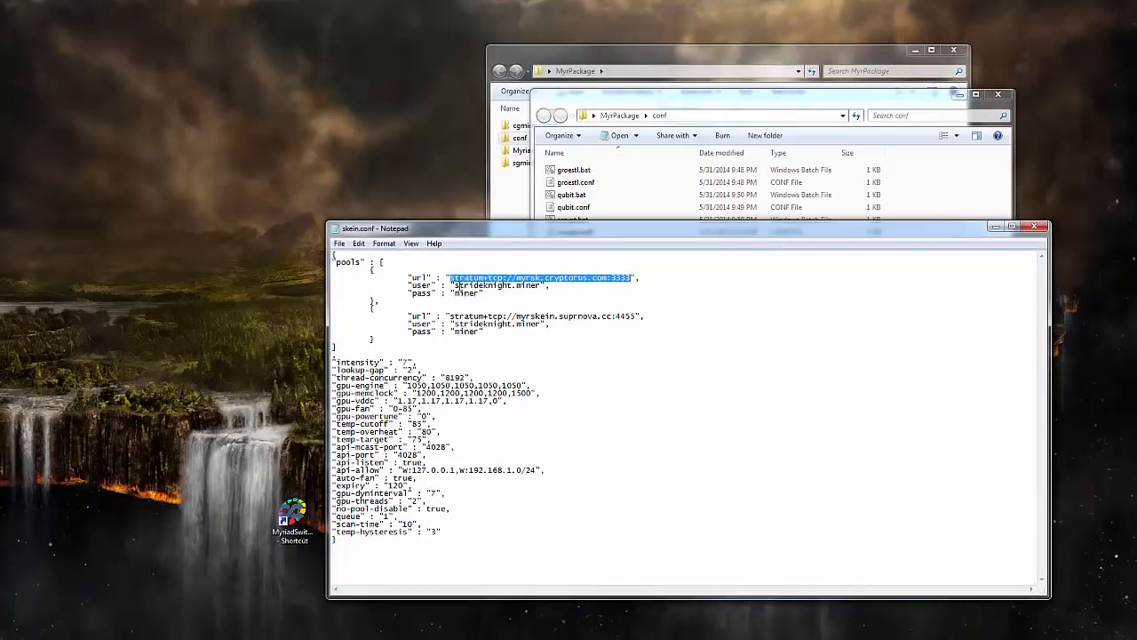
{"action": "left_click_drag", "start_coordinate": [455, 285], "coordinate": [539, 286]}
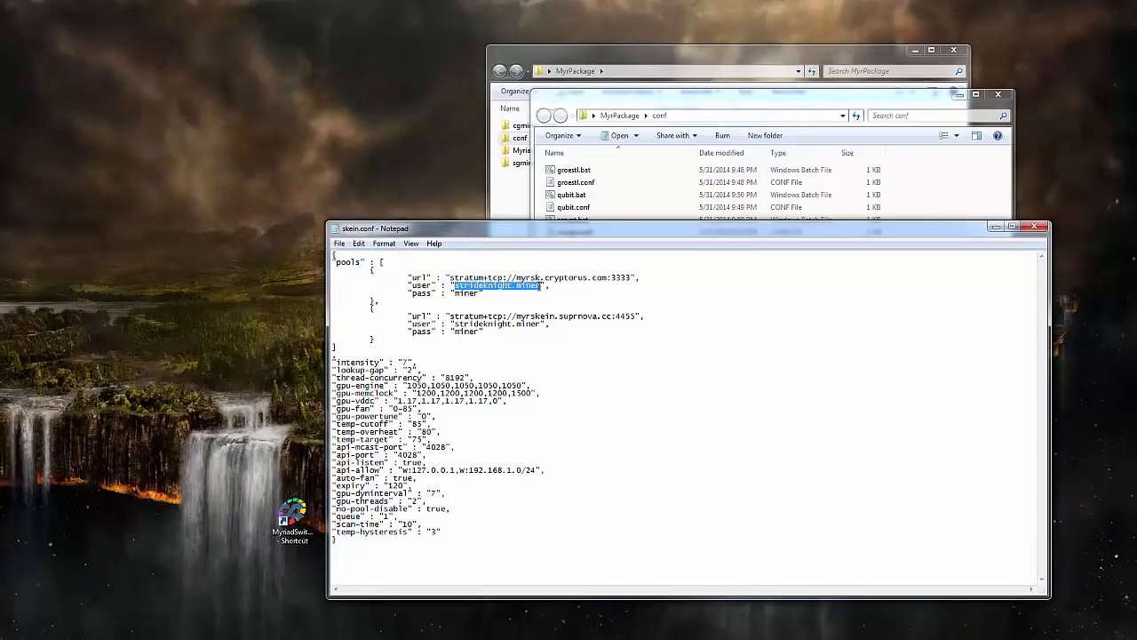
{"action": "left_click_drag", "start_coordinate": [454, 294], "coordinate": [481, 294]}
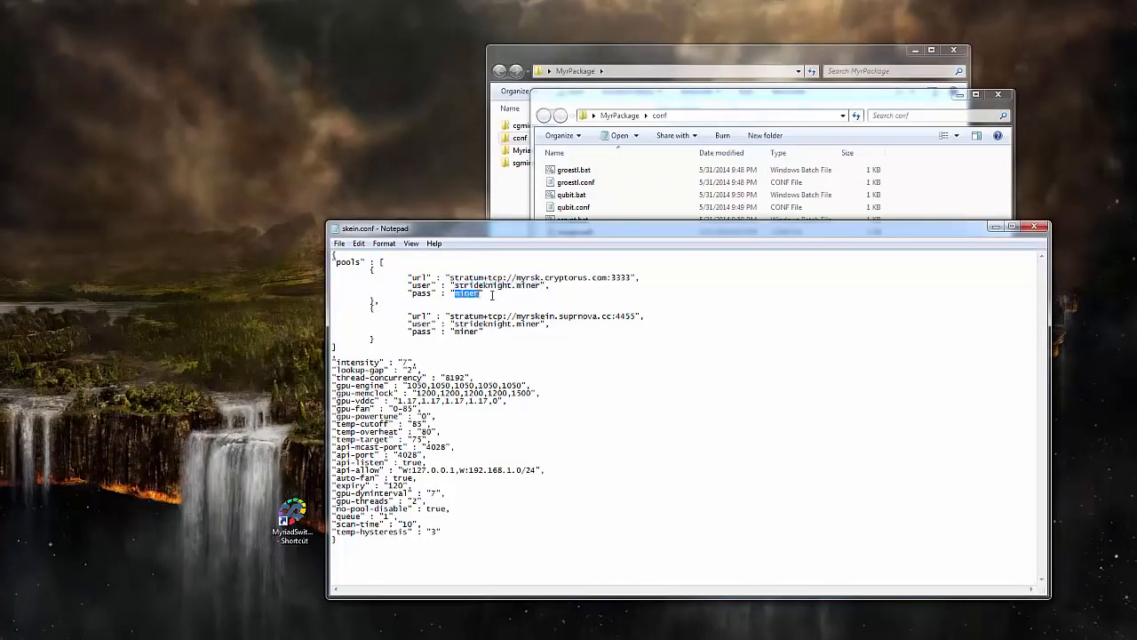
{"action": "left_click", "coordinate": [580, 299]}
Close the skein.conf and groestl.conf files.
{"action": "left_click", "coordinate": [1034, 226]}
{"action": "left_click", "coordinate": [630, 310]}
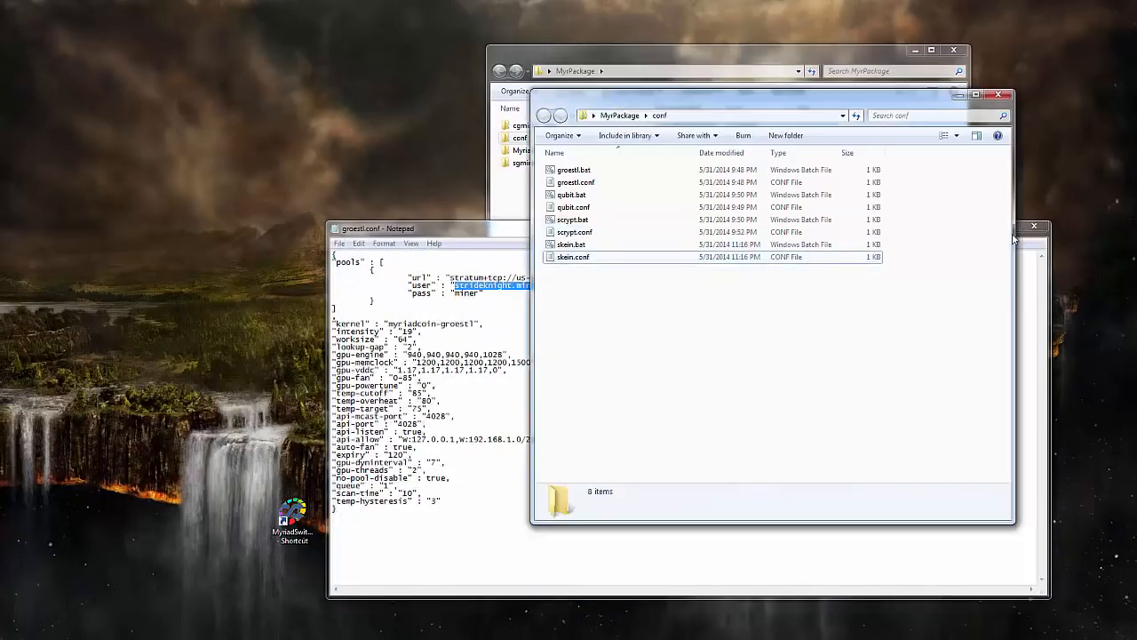
{"action": "left_click", "coordinate": [1035, 226]}
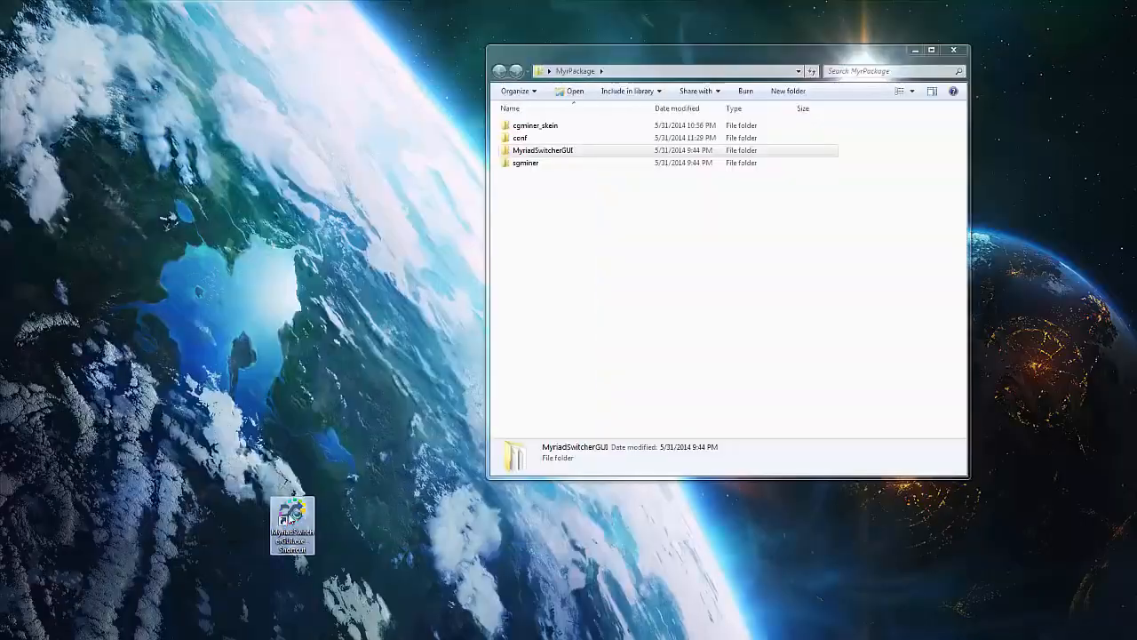
Launch Myriad Switcher from its desktop shortcut and choose scrypt.bat from the conf folder as the Scrypt miner script.
{"action": "double_click", "coordinate": [292, 520]}
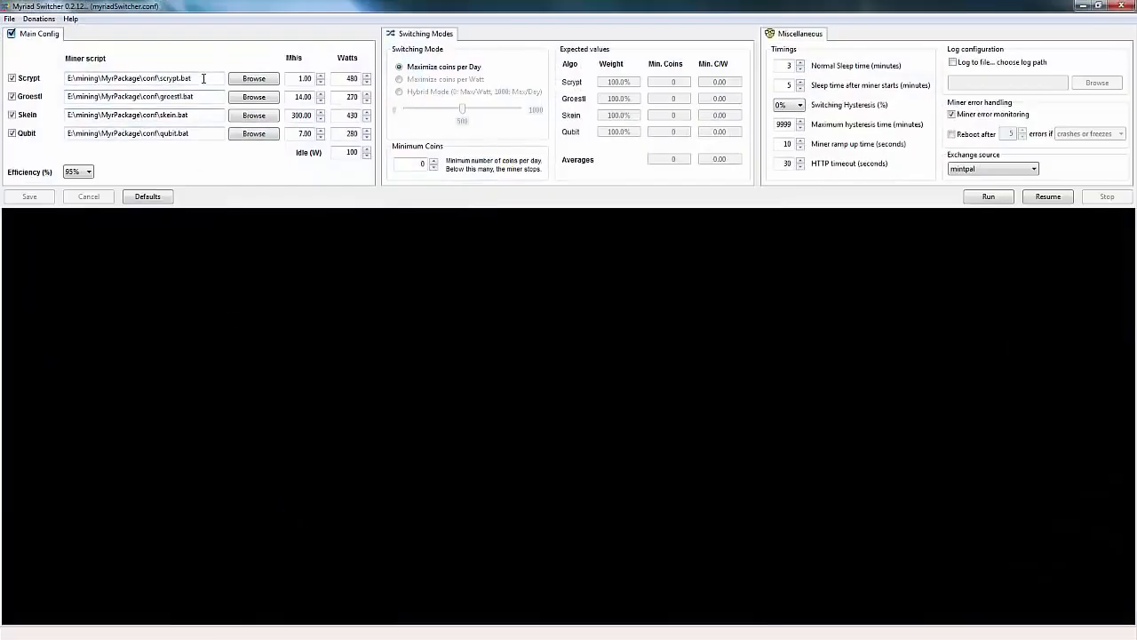
{"action": "left_click", "coordinate": [245, 79]}
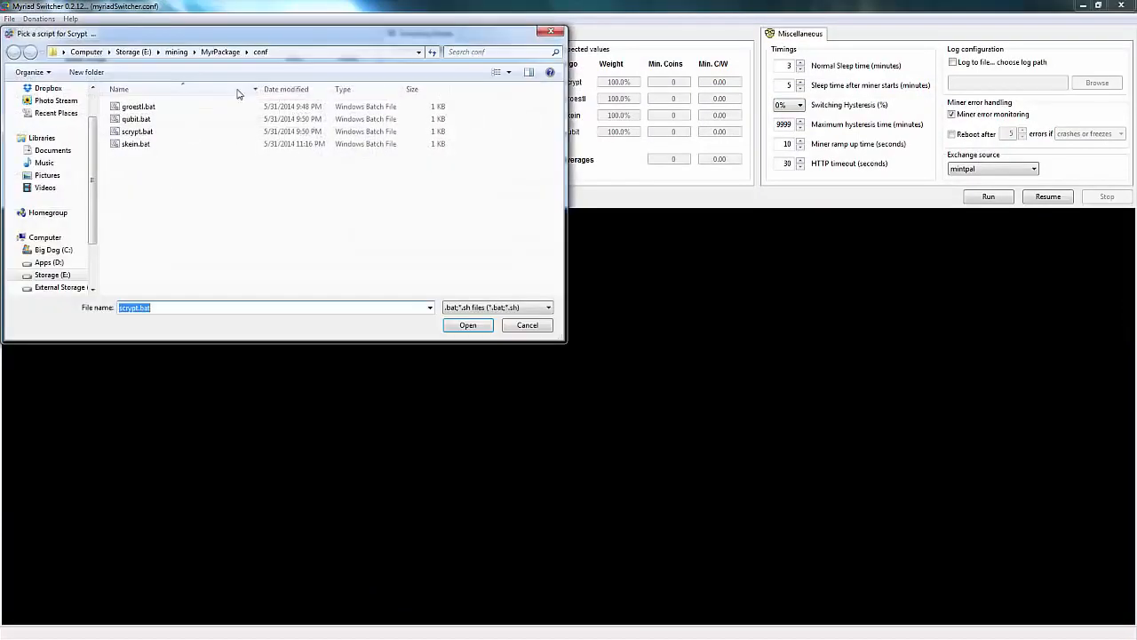
{"action": "double_click", "coordinate": [137, 131]}
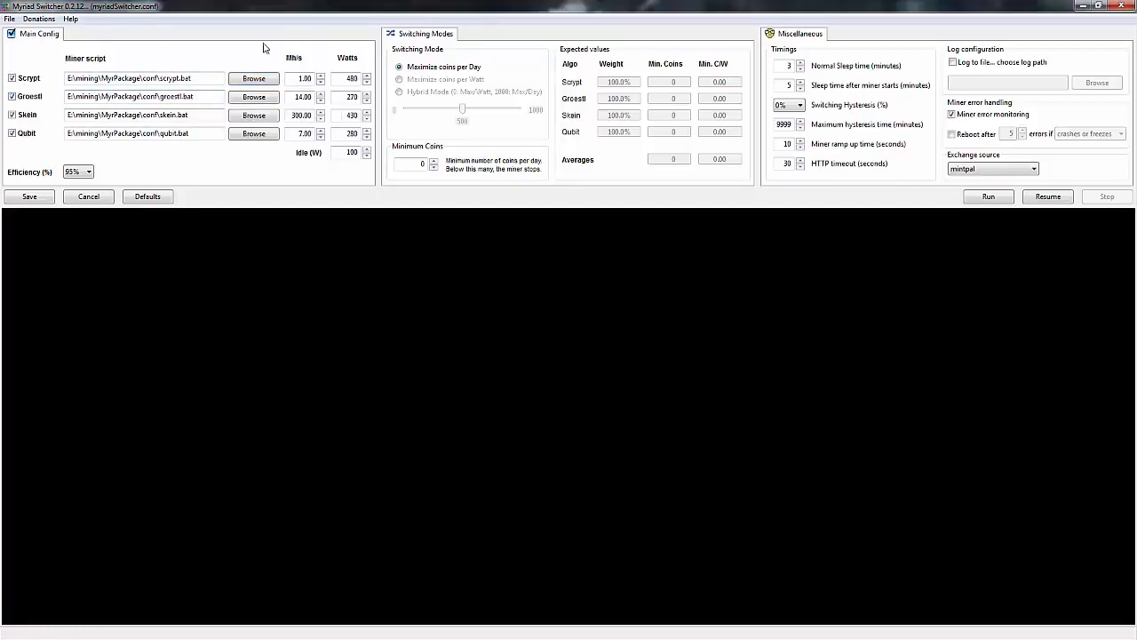
Check the Mh/s, Watts and Minimum Coins settings, keep the minimum coins at 0, and save the switcher configuration.
{"action": "left_click", "coordinate": [298, 78]}
{"action": "left_click", "coordinate": [291, 131]}
{"action": "left_click", "coordinate": [349, 78]}
{"action": "left_click", "coordinate": [433, 162]}
{"action": "left_click", "coordinate": [434, 169]}
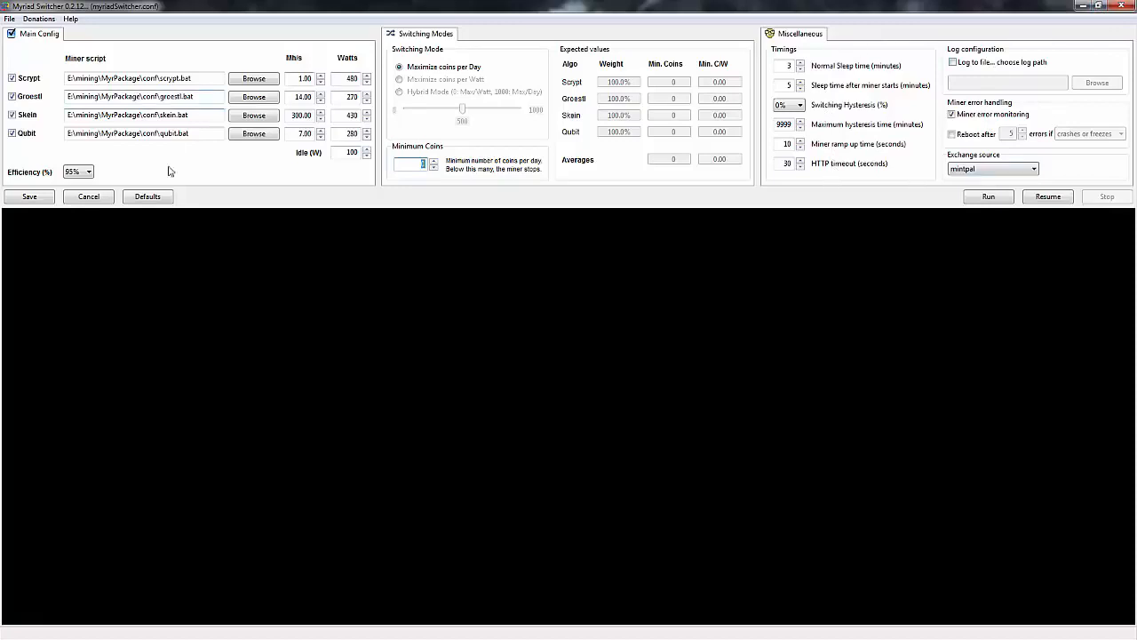
{"action": "left_click", "coordinate": [46, 199]}
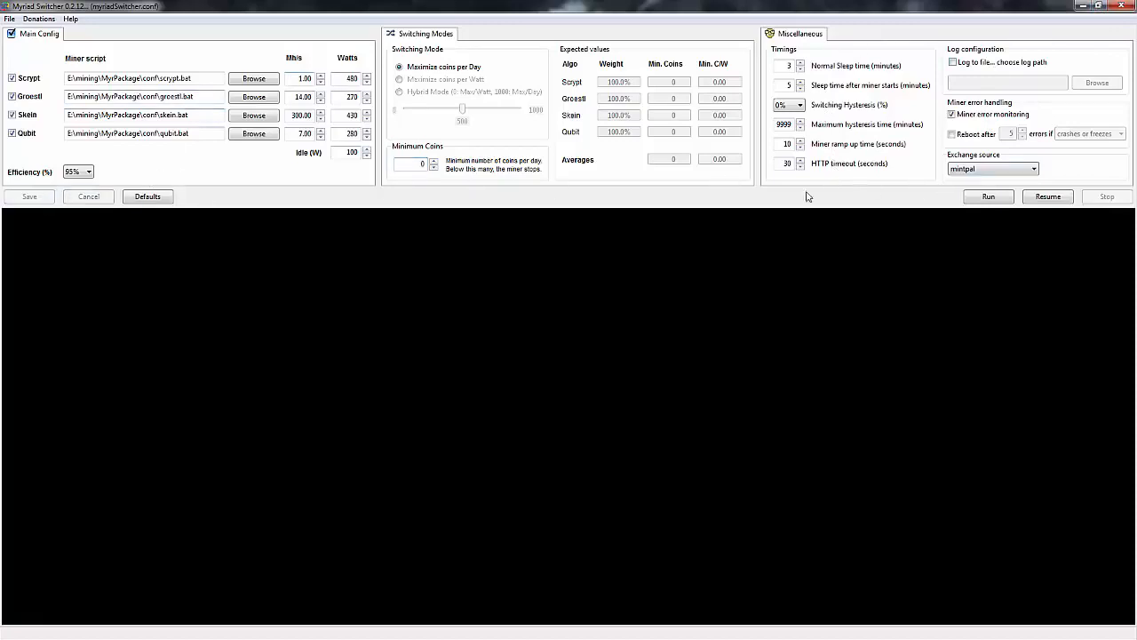
Start the switcher's mining run and bring its log in front of the miner console window.
{"action": "left_click", "coordinate": [986, 198]}
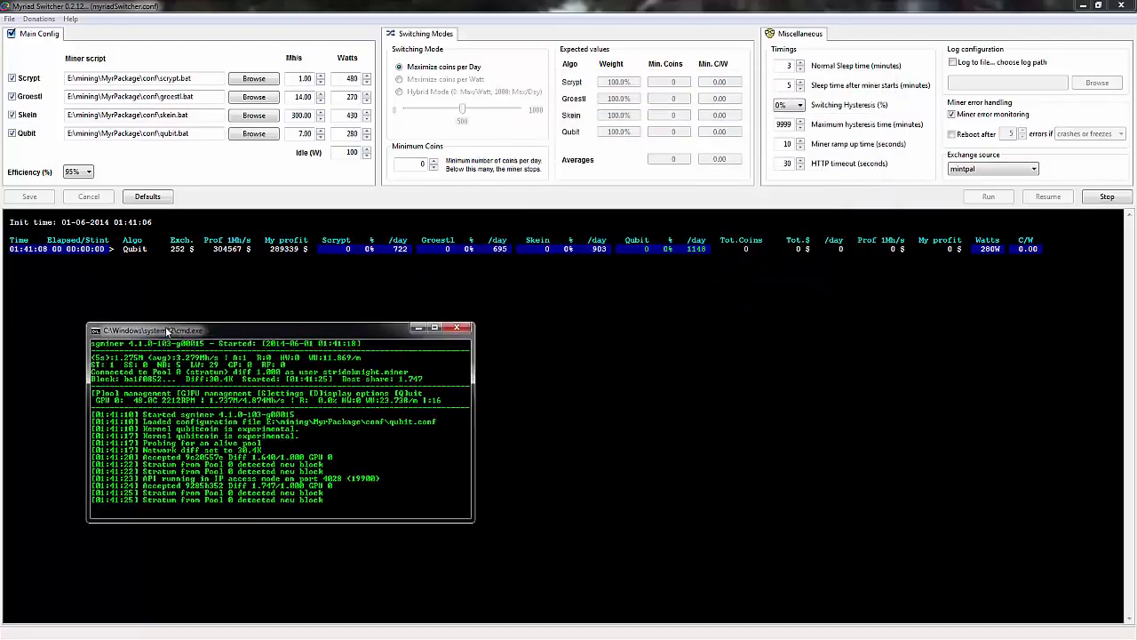
{"action": "left_click_drag", "start_coordinate": [165, 326], "coordinate": [212, 339]}
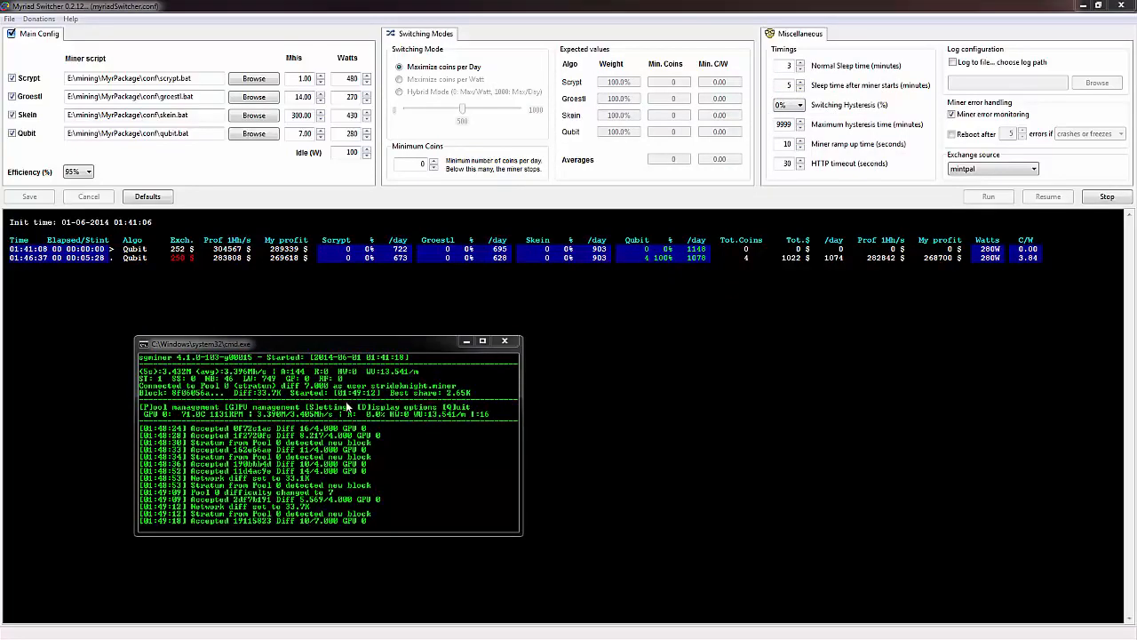
{"action": "left_click", "coordinate": [125, 279]}
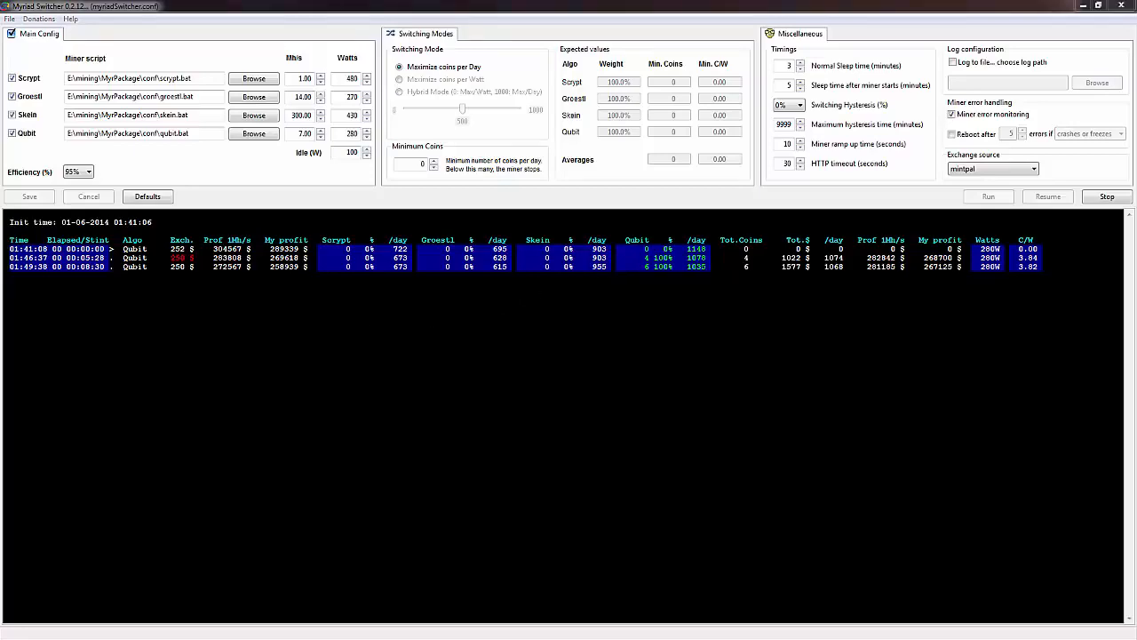
Switch to the browser and reload the Myriadcoin block explorer page to check the live difficulty and coin figures per algorithm.
{"action": "key", "text": "alt+Tab"}
{"action": "right_click", "coordinate": [186, 184]}
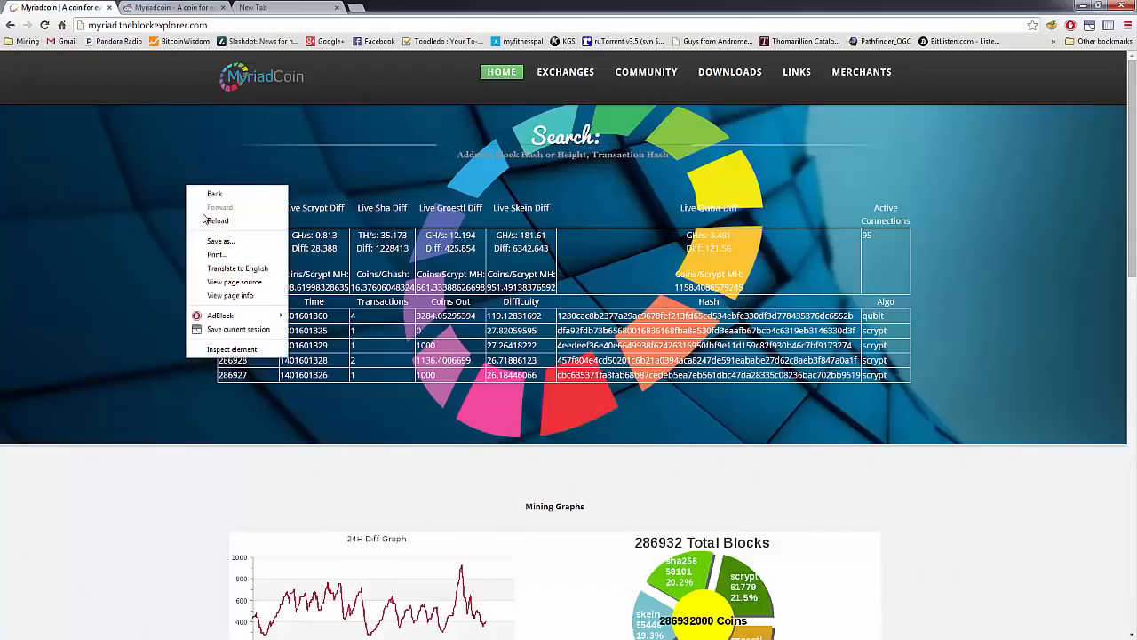
{"action": "left_click", "coordinate": [203, 219]}
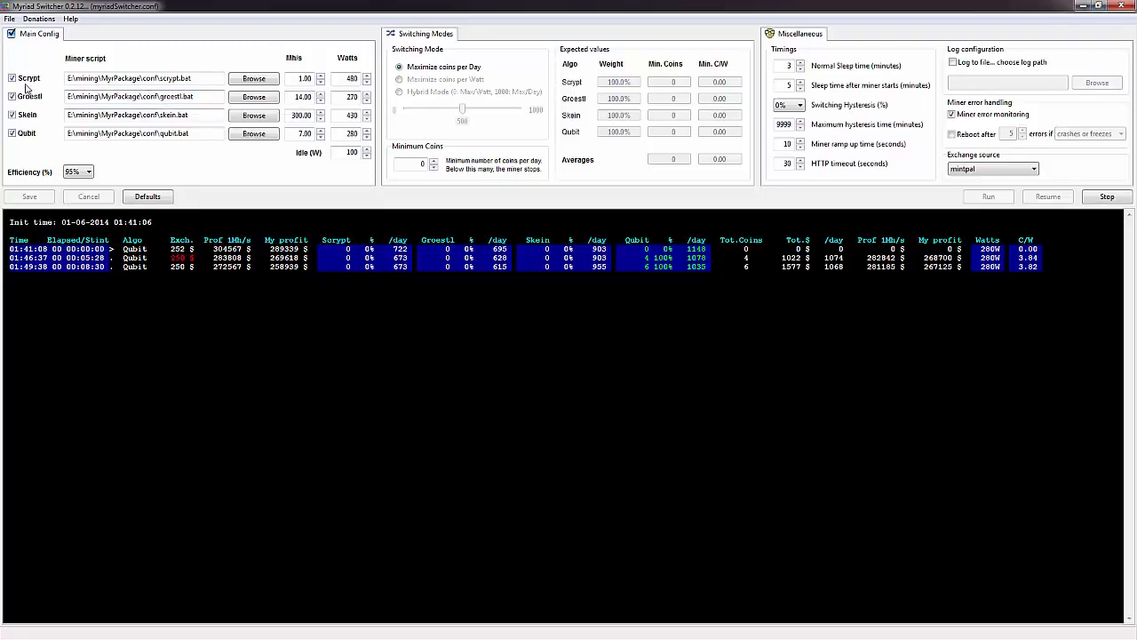
Disable the Scrypt and Qubit algorithms in the main configuration of Myriad Switcher, leaving Groestl and Skein enabled.
{"action": "left_click", "coordinate": [28, 81]}
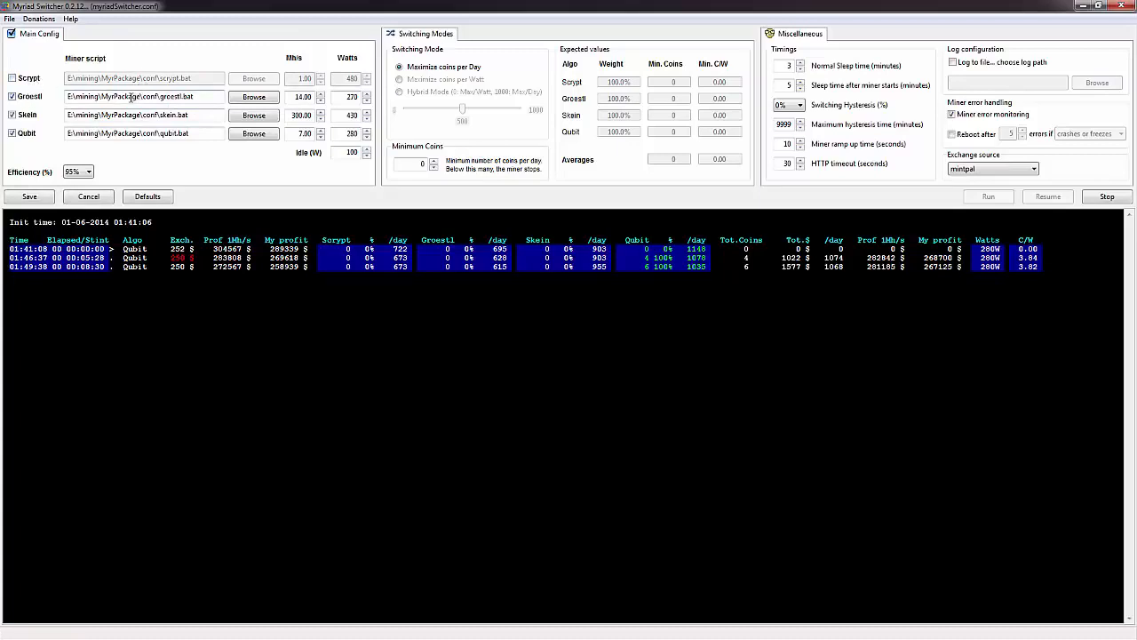
{"action": "left_click", "coordinate": [25, 135]}
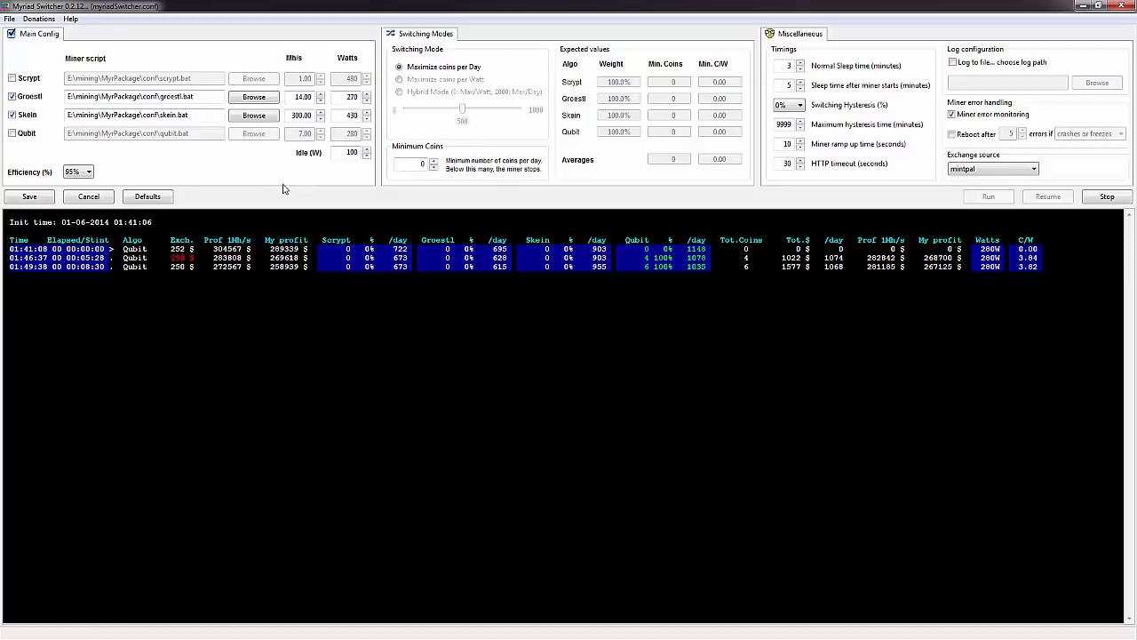
Restore the maximized Myriad Switcher to a smaller window, stop its mining run, and minimize it.
{"action": "left_click", "coordinate": [1102, 6]}
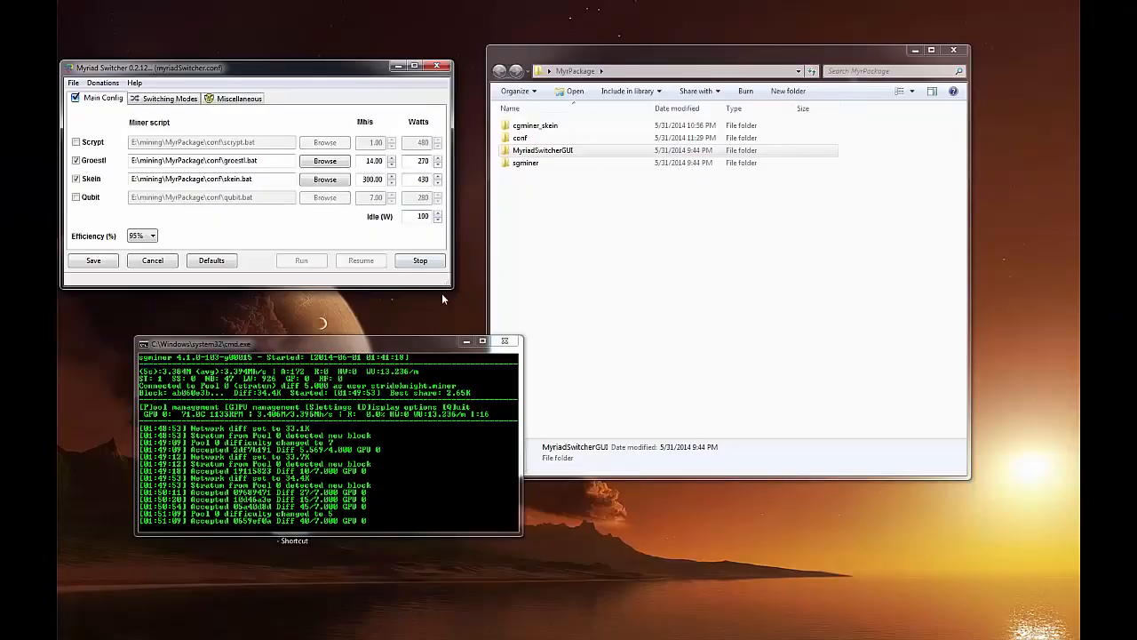
{"action": "left_click_drag", "start_coordinate": [451, 286], "coordinate": [771, 359]}
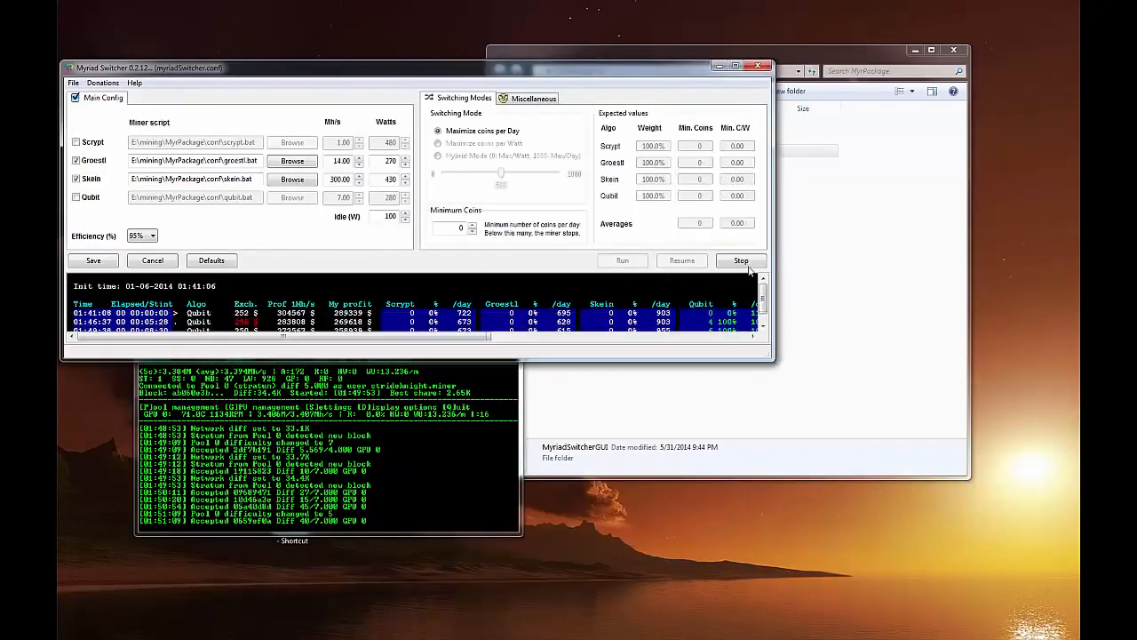
{"action": "left_click", "coordinate": [743, 261]}
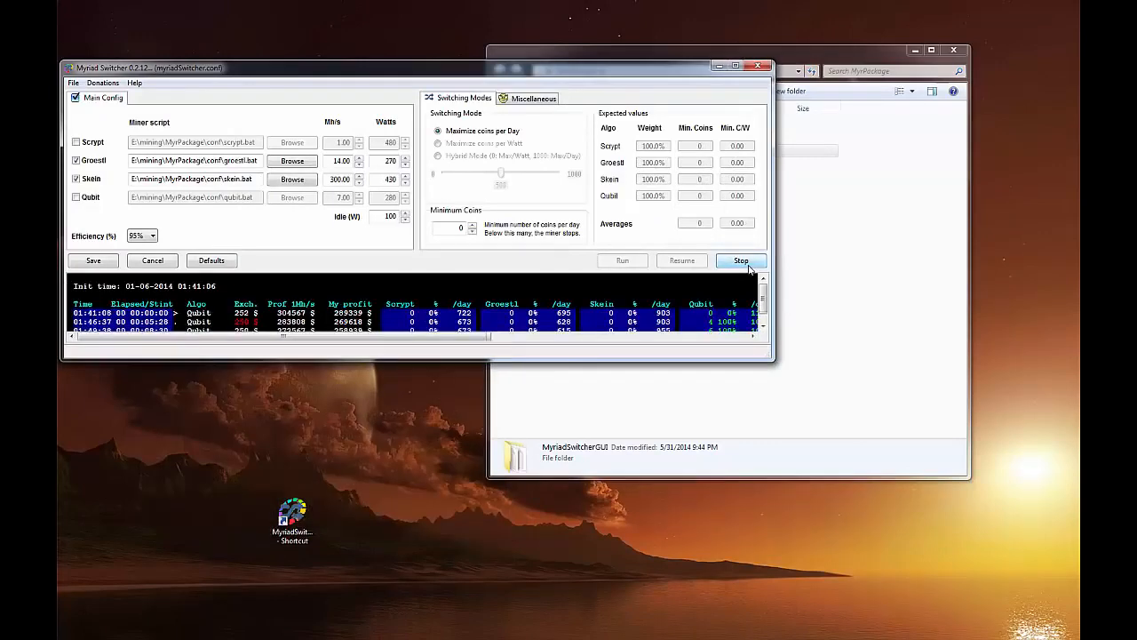
{"action": "left_click_drag", "start_coordinate": [762, 355], "coordinate": [1001, 488]}
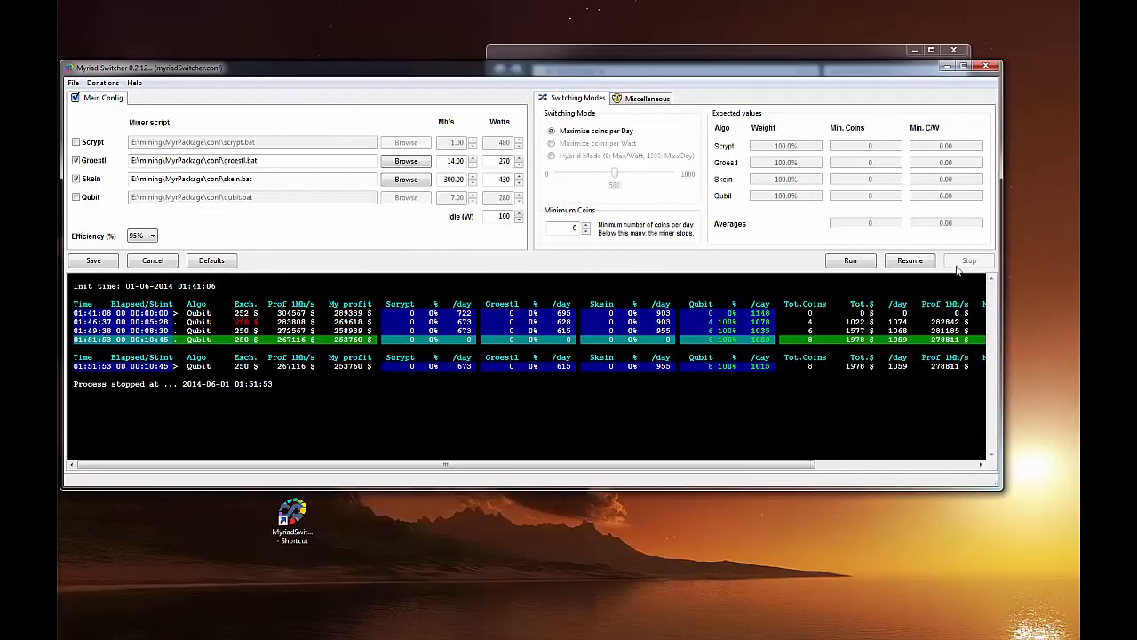
{"action": "left_click", "coordinate": [949, 66]}
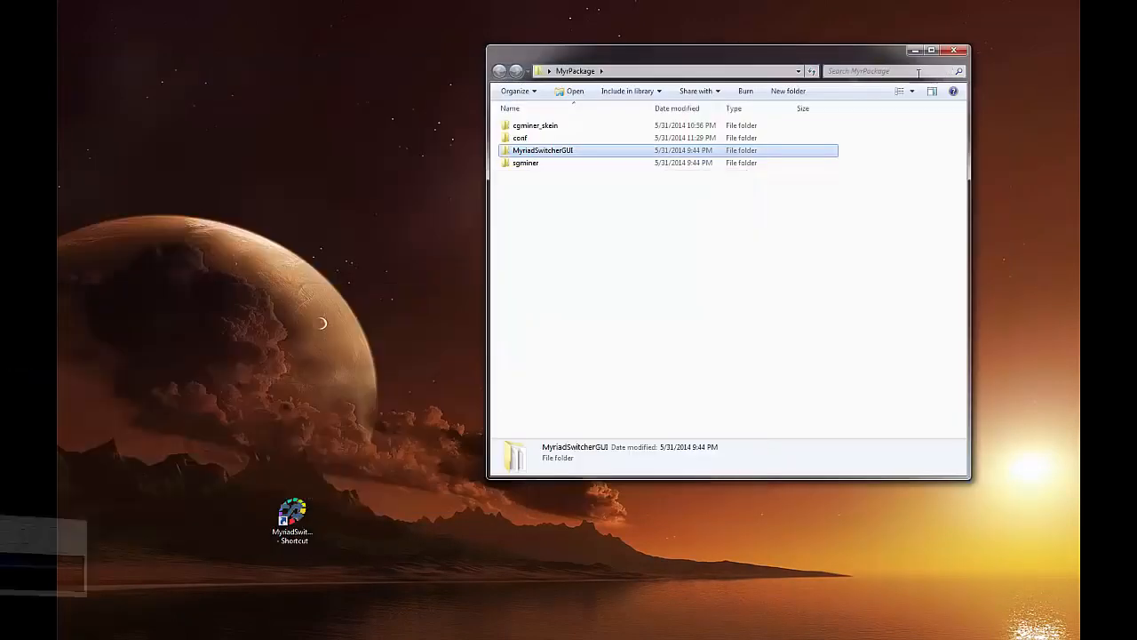
Open the conf folder in MyrPackage and run skein.bat directly to test the Skein miner on its own.
{"action": "left_click", "coordinate": [562, 140]}
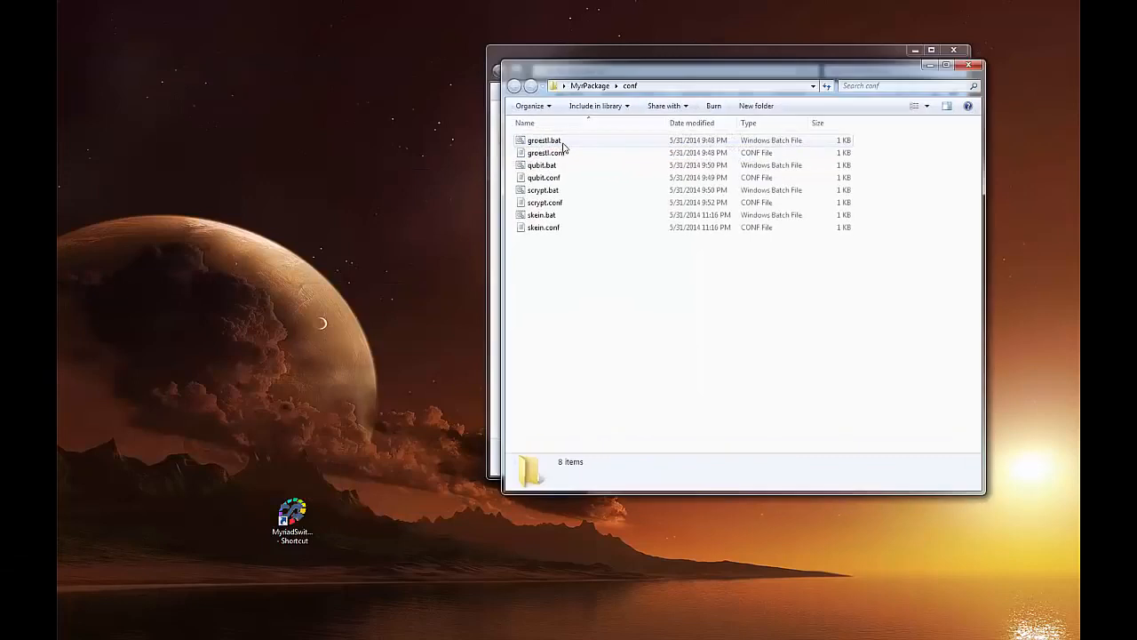
{"action": "left_click", "coordinate": [544, 216]}
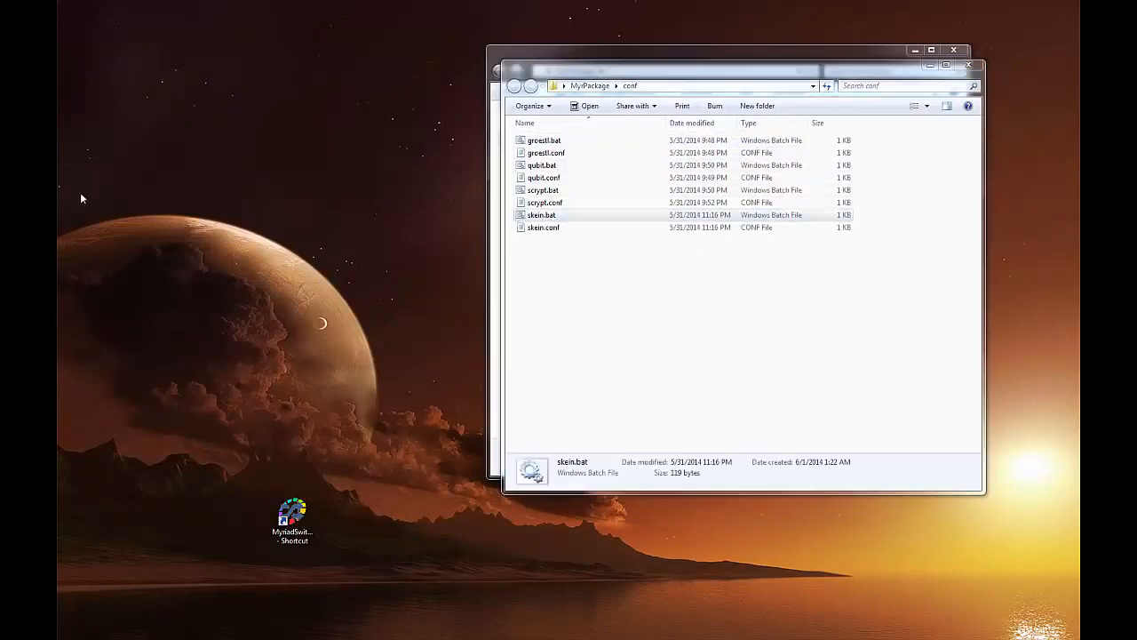
{"action": "left_click_drag", "start_coordinate": [378, 212], "coordinate": [368, 208]}
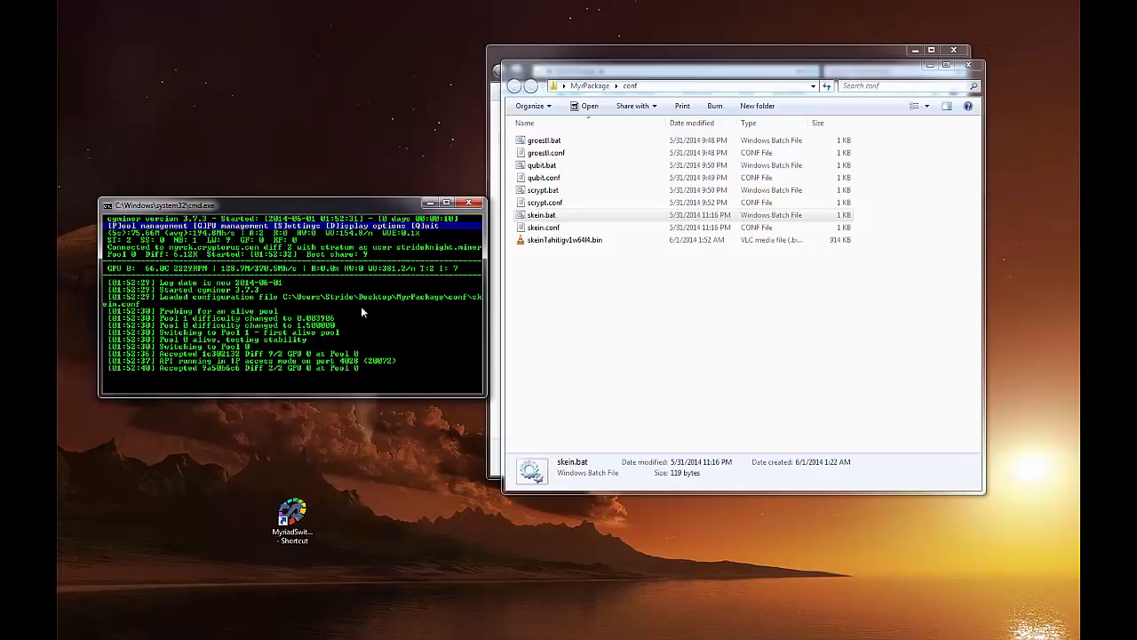
Quit the running Skein miner and close the conf folder window.
{"action": "key", "text": "q"}
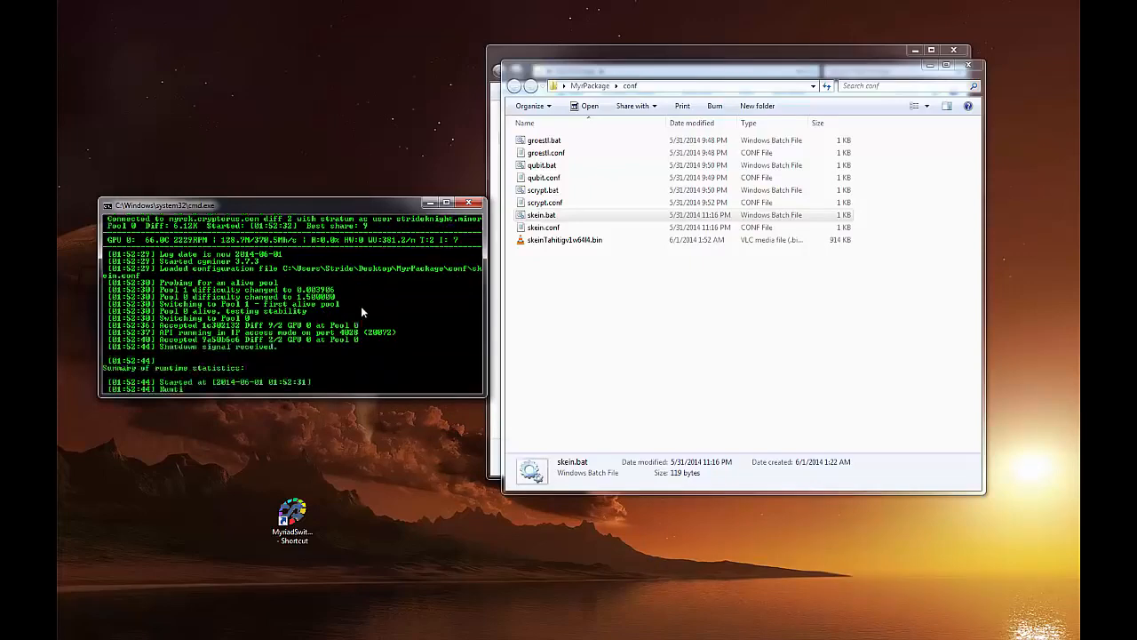
{"action": "left_click", "coordinate": [969, 65]}
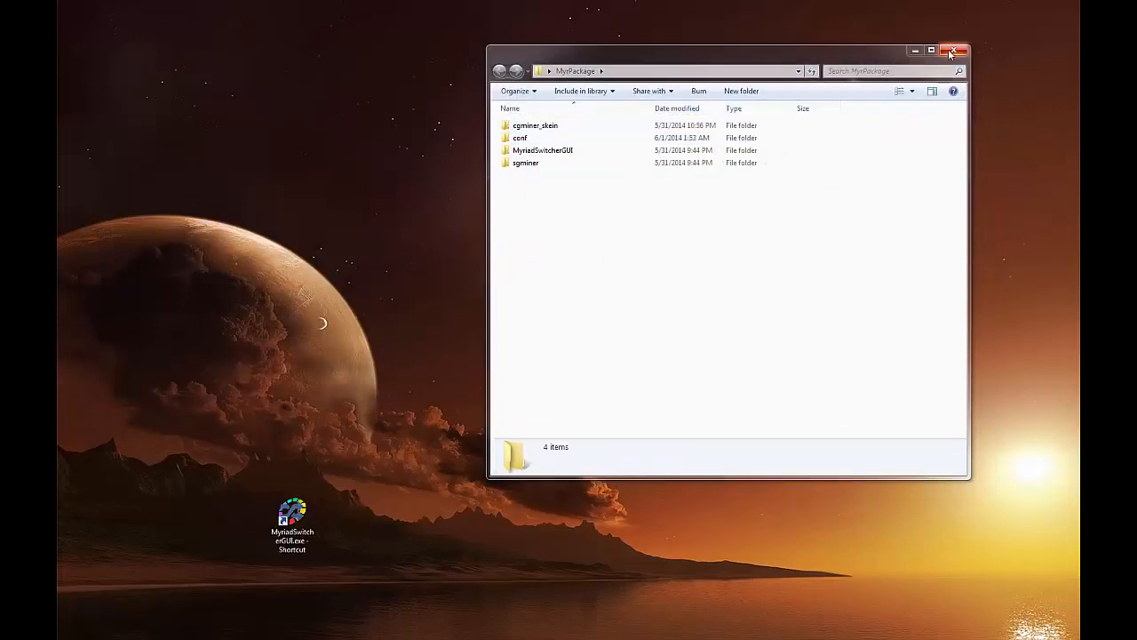